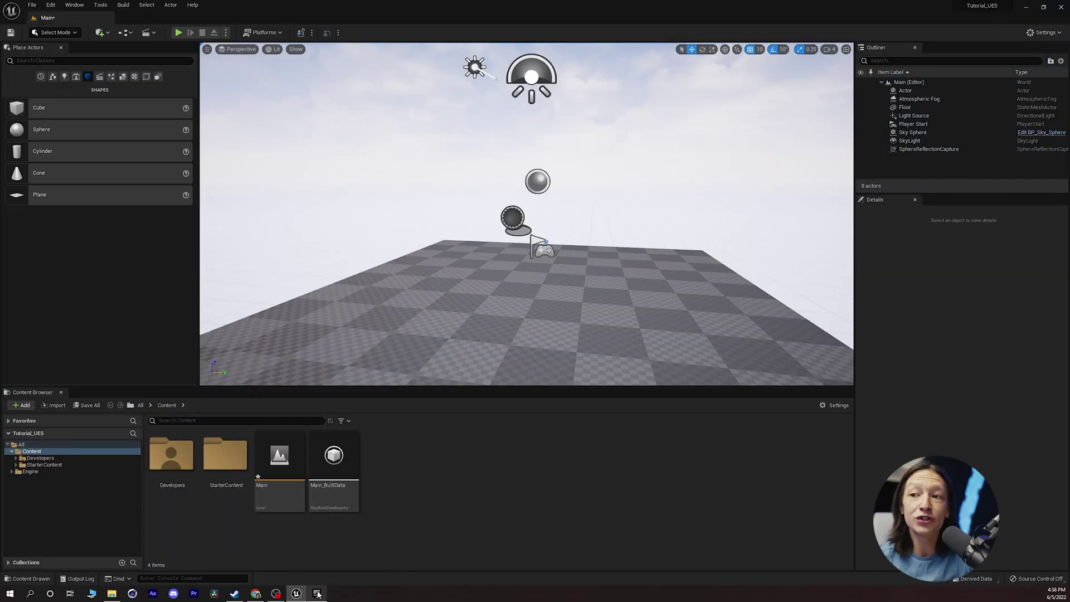
Bring up the Epic Games Launcher Library and scroll the Vault down to Infinity Blade: Weapons
{"action": "left_click", "coordinate": [316, 593]}
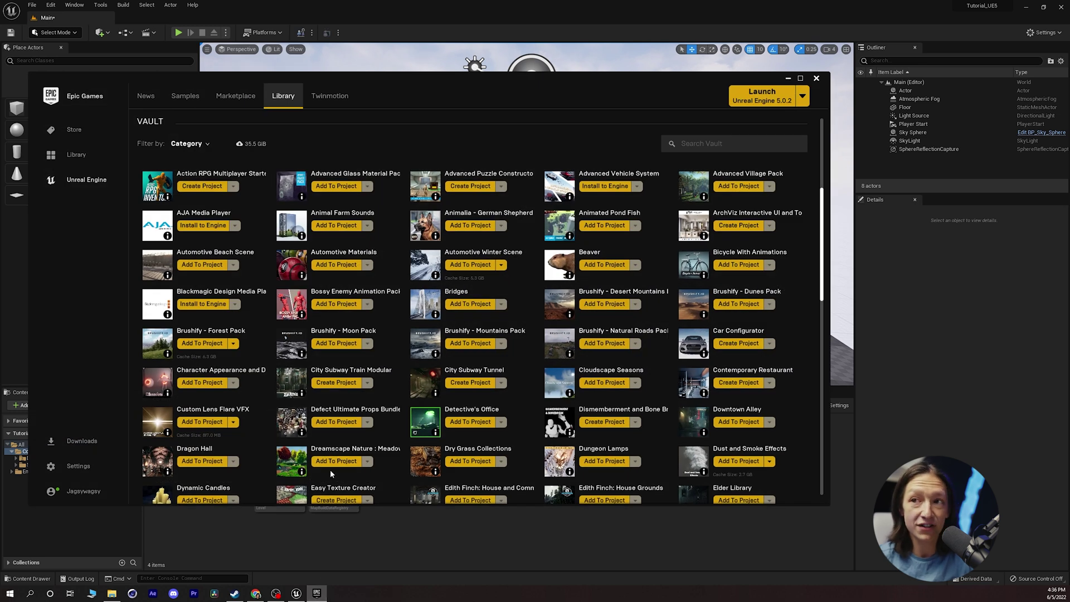
{"action": "scroll", "coordinate": [333, 478], "scroll_direction": "up", "scroll_amount": 4}
{"action": "scroll", "coordinate": [435, 323], "scroll_direction": "up", "scroll_amount": 2}
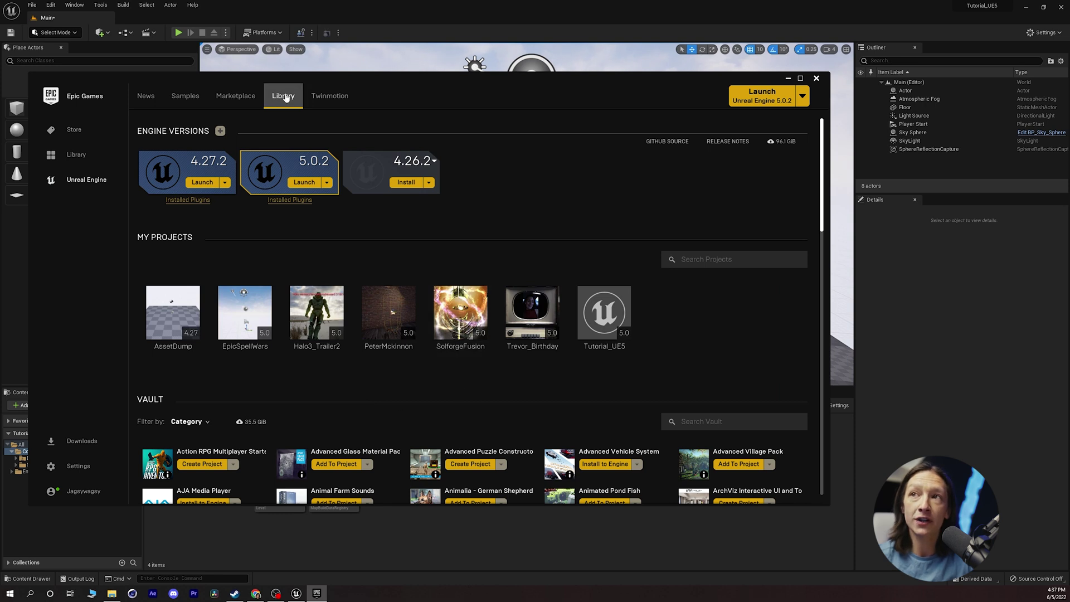
{"action": "scroll", "coordinate": [552, 351], "scroll_direction": "down", "scroll_amount": 3}
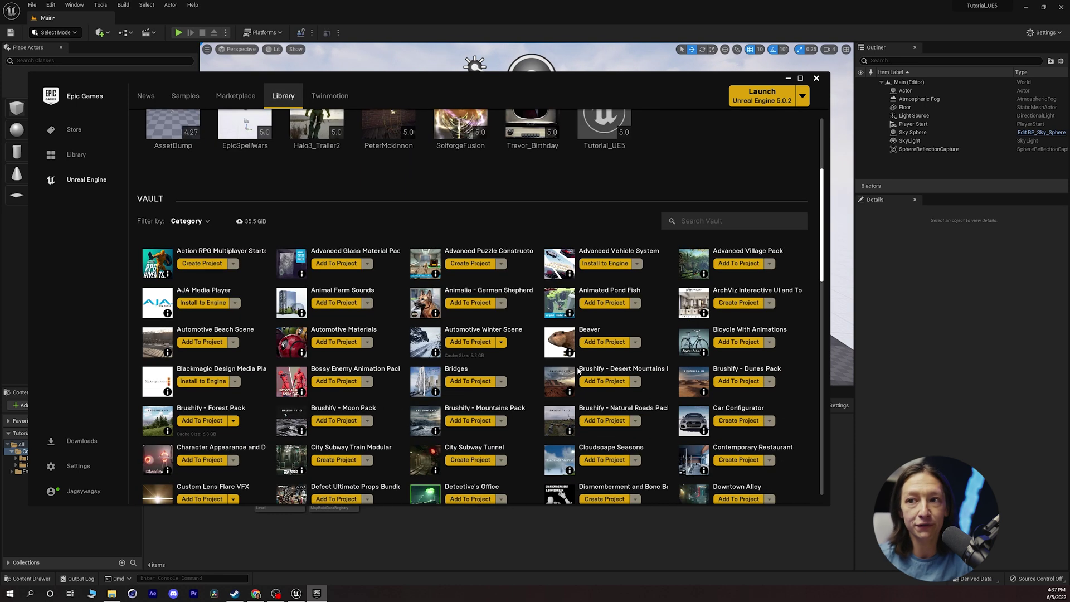
{"action": "scroll", "coordinate": [579, 372], "scroll_direction": "down", "scroll_amount": 3}
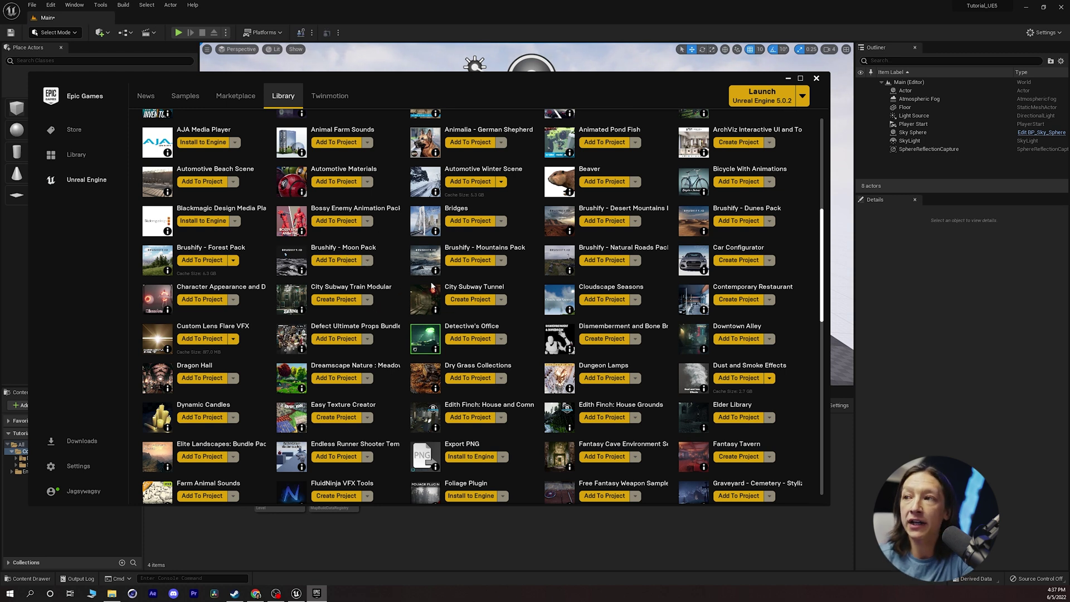
{"action": "scroll", "coordinate": [413, 287], "scroll_direction": "down", "scroll_amount": 3}
{"action": "scroll", "coordinate": [354, 308], "scroll_direction": "down", "scroll_amount": 2}
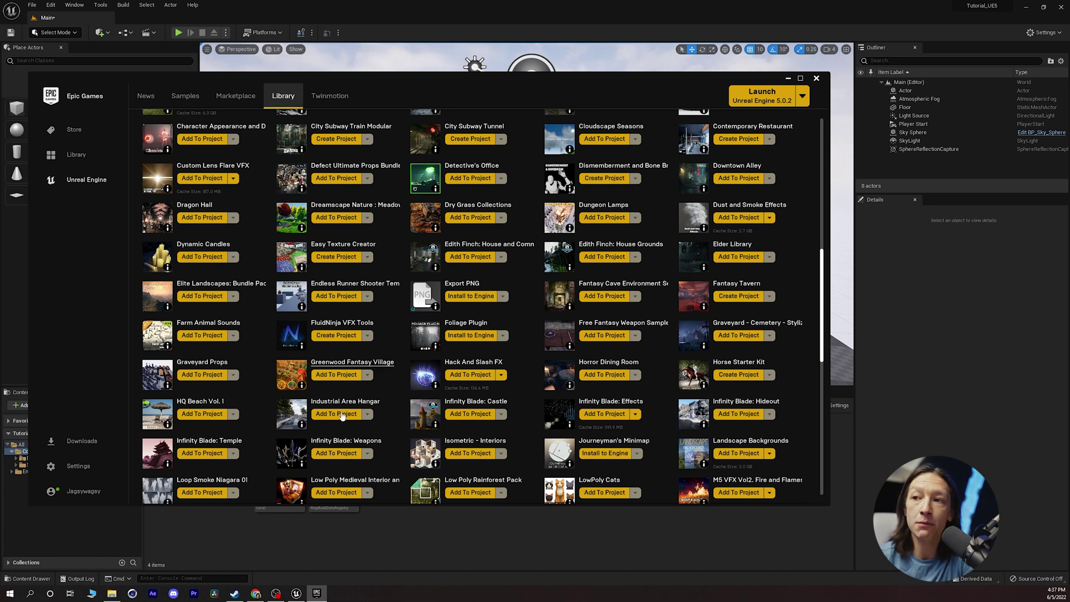
Add the Infinity Blade: Weapons pack to the Tutorial_UE5 project
{"action": "left_click", "coordinate": [330, 454]}
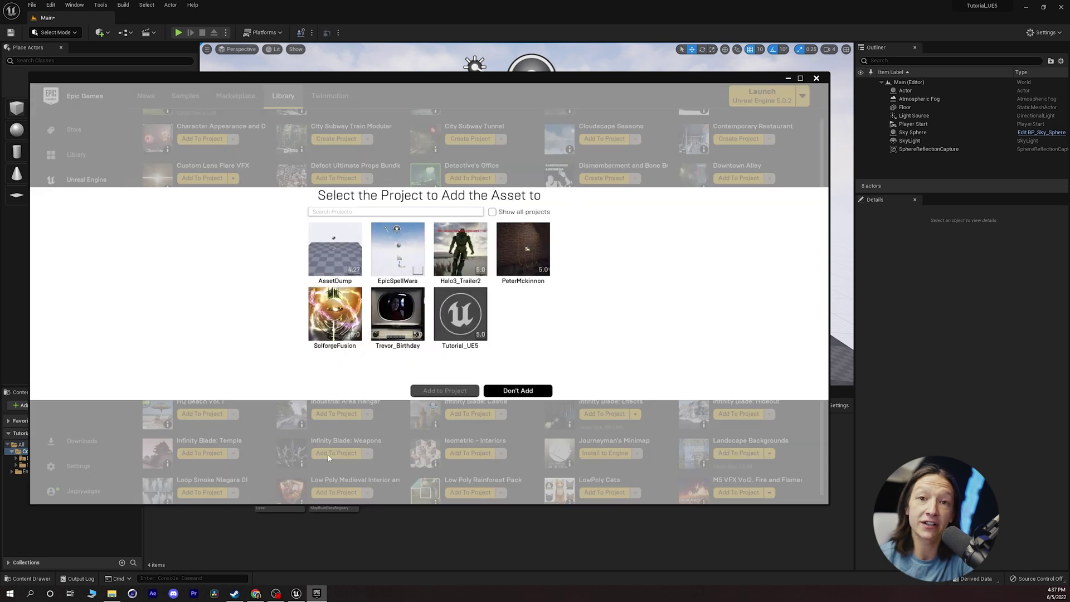
{"action": "left_click", "coordinate": [461, 315]}
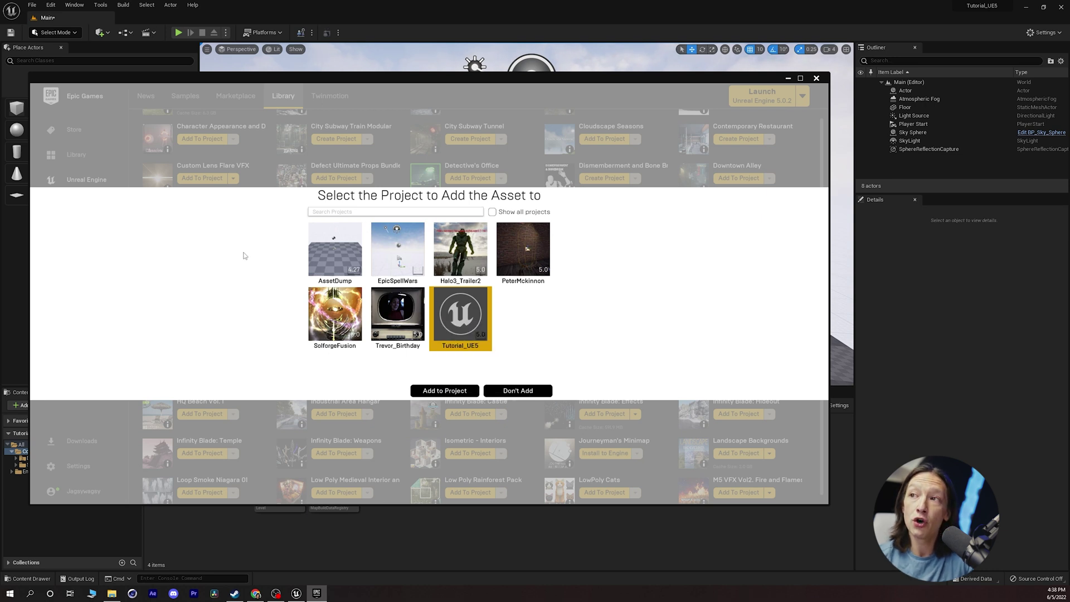
{"action": "left_click", "coordinate": [463, 323]}
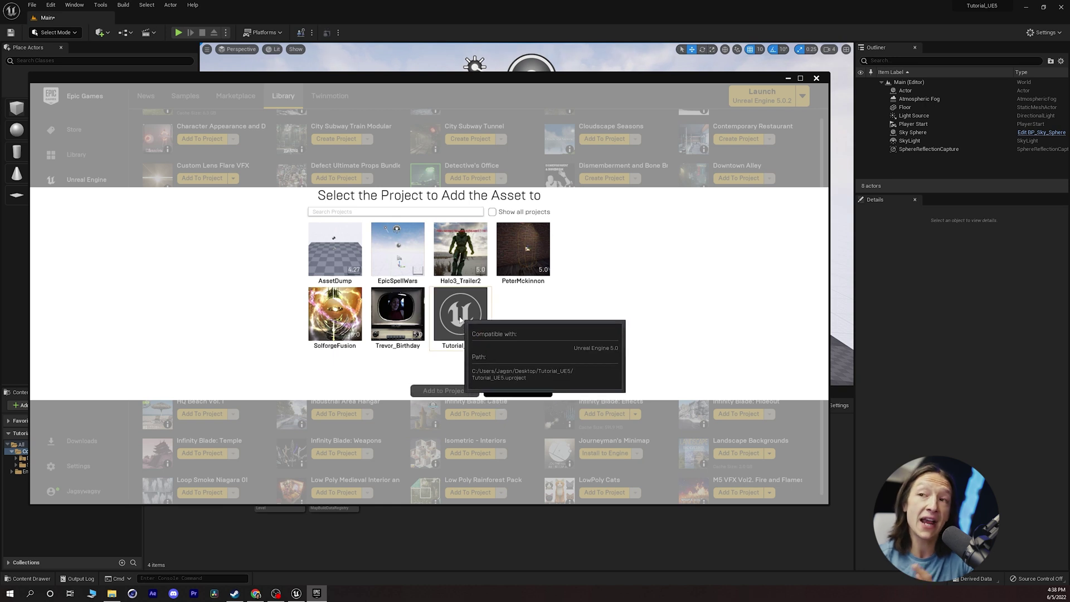
{"action": "left_click", "coordinate": [463, 324]}
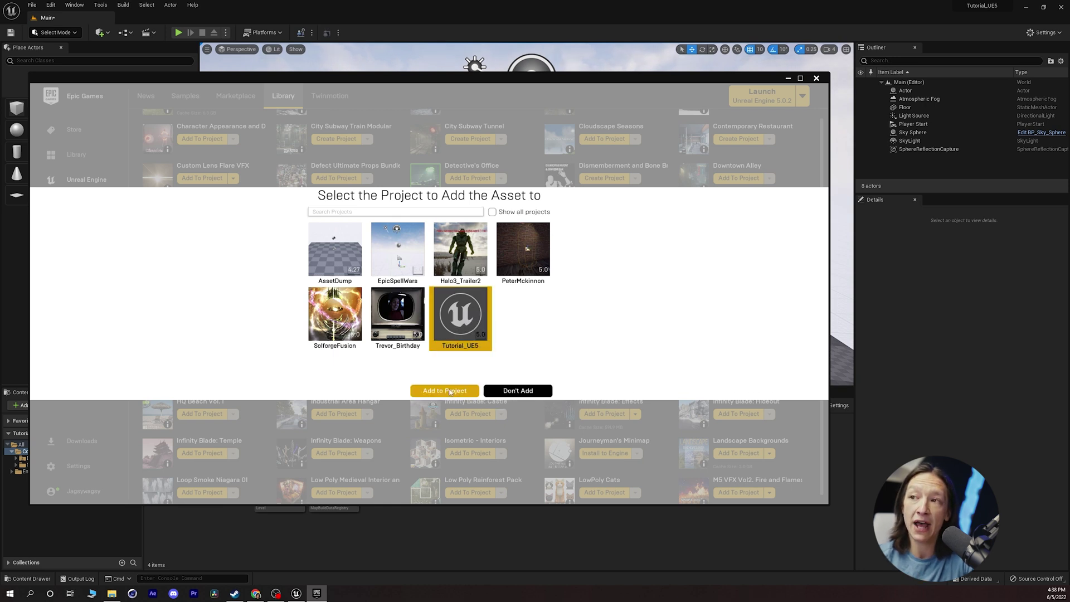
{"action": "left_click", "coordinate": [449, 391]}
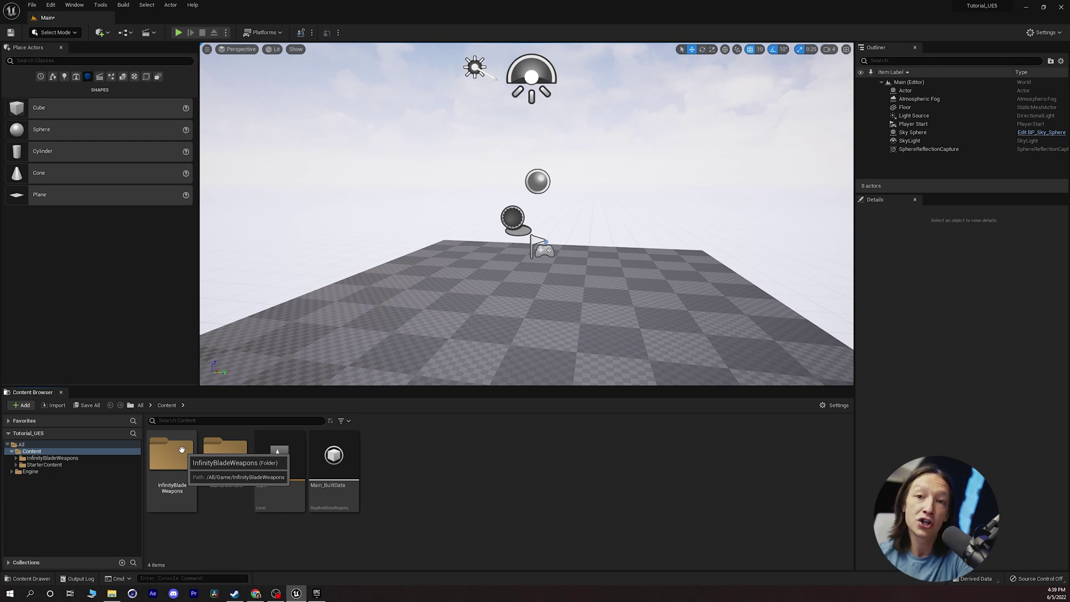
Browse InfinityBladeWeapons > Weapons > Blade > Swords > Blade_BlackKnight and select SK_Blade_BlackKnight
{"action": "double_click", "coordinate": [181, 449]}
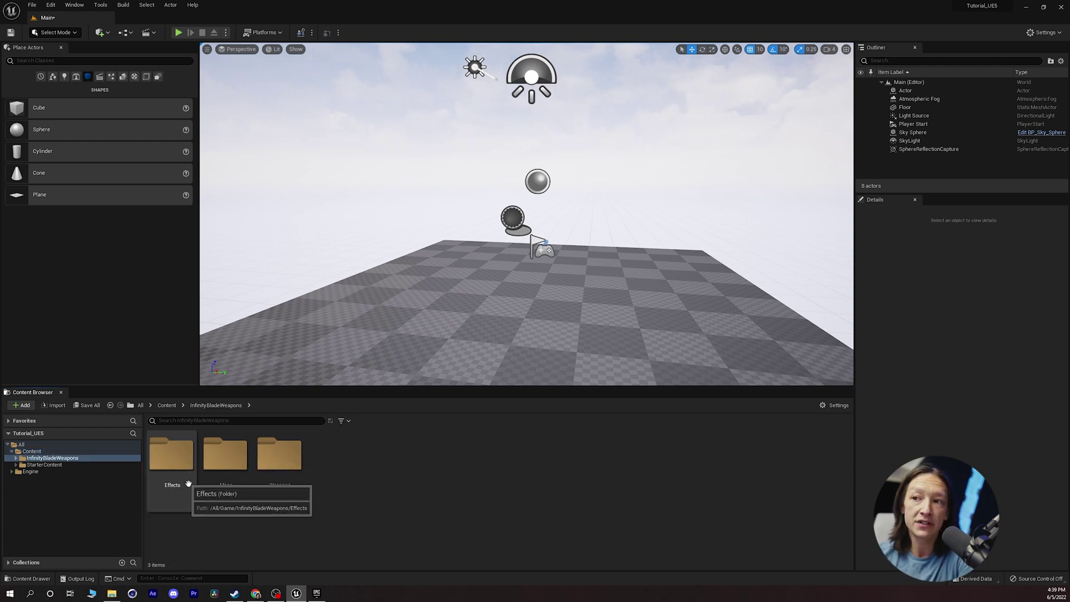
{"action": "double_click", "coordinate": [290, 462]}
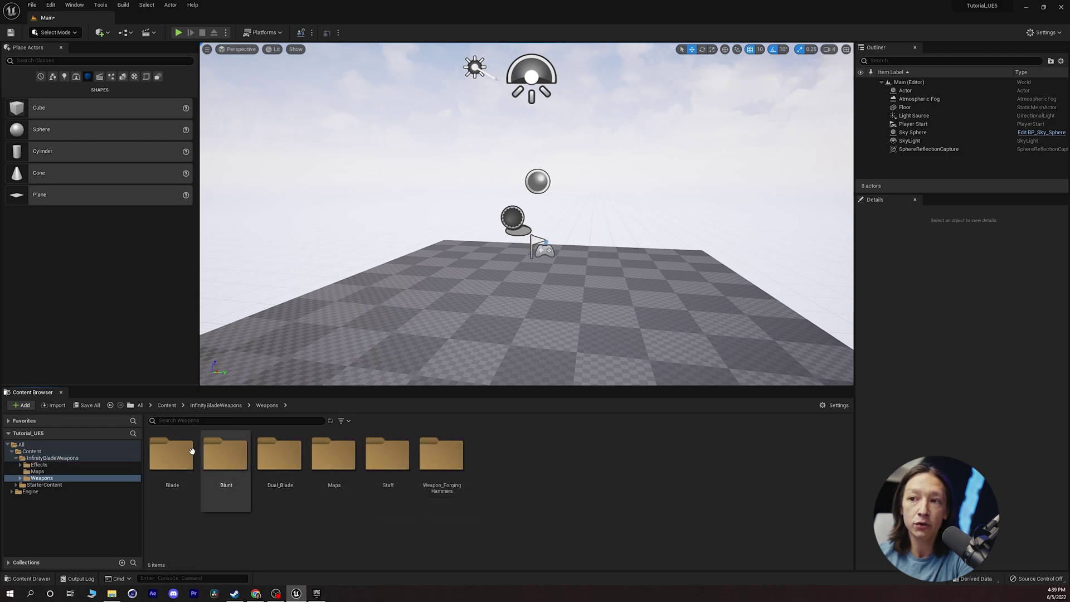
{"action": "double_click", "coordinate": [173, 454]}
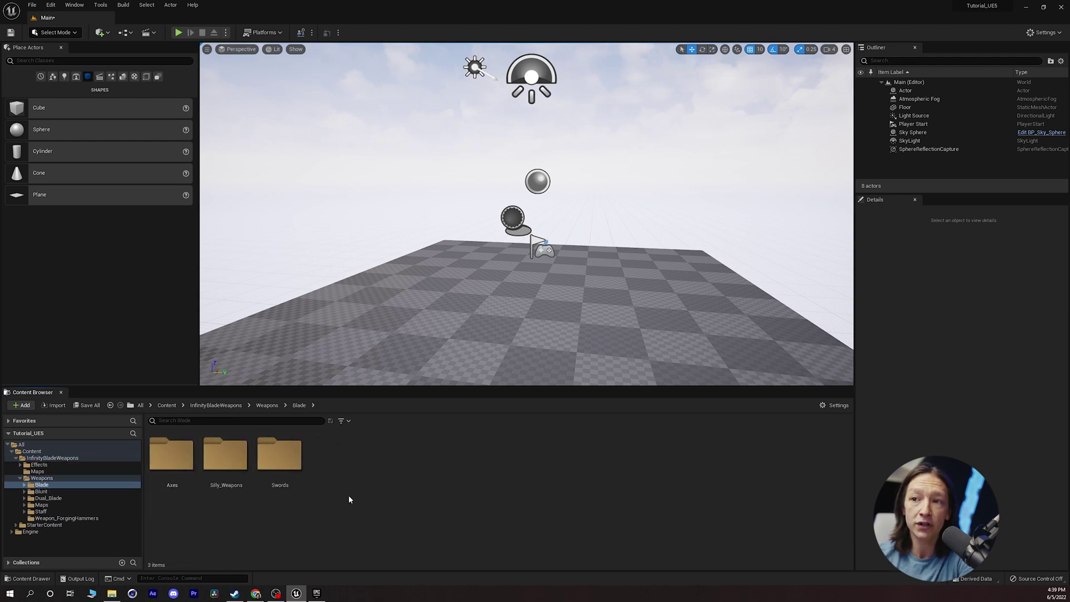
{"action": "double_click", "coordinate": [272, 461]}
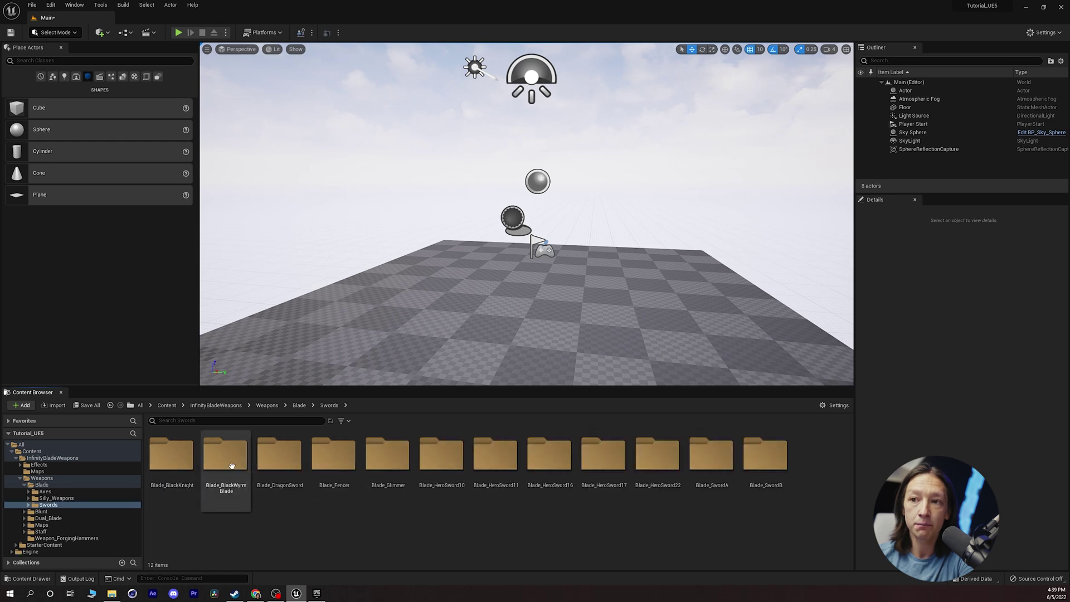
{"action": "double_click", "coordinate": [189, 458]}
{"action": "left_click", "coordinate": [227, 458]}
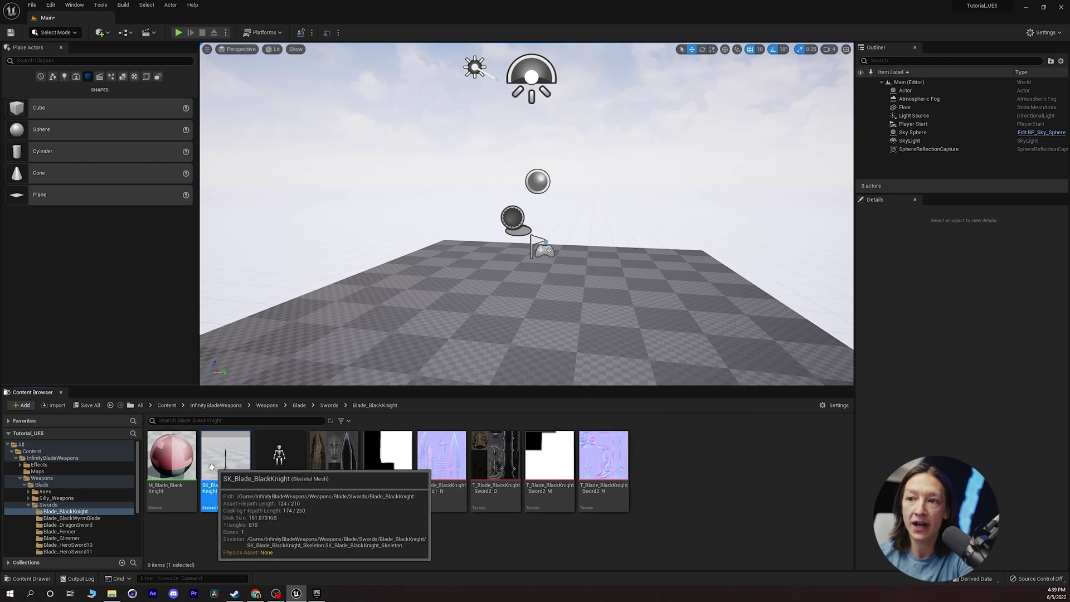
Drop SK_Blade_BlackKnight into the level and raise it to Location Z 80
{"action": "left_click_drag", "start_coordinate": [232, 469], "coordinate": [500, 306]}
{"action": "key", "text": "f"}
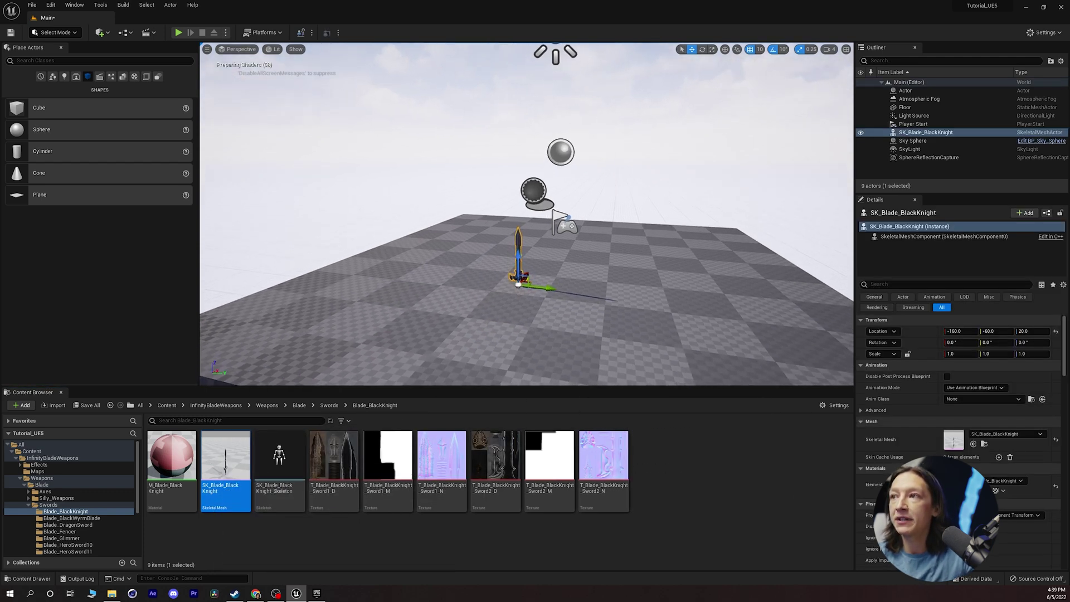
{"action": "scroll", "coordinate": [515, 287], "scroll_direction": "up", "scroll_amount": 6}
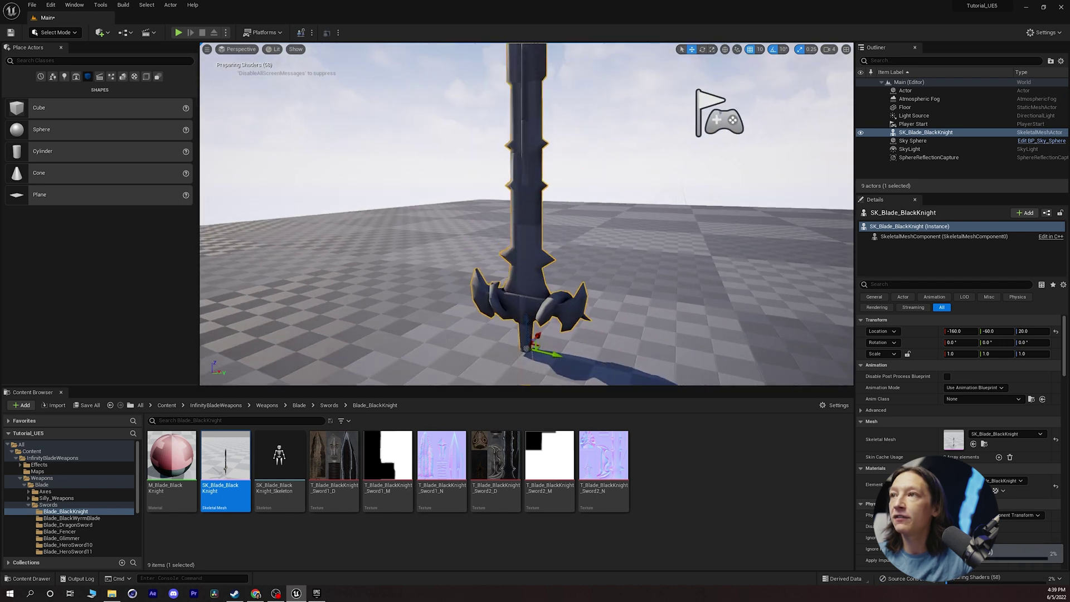
{"action": "left_click_drag", "start_coordinate": [526, 299], "coordinate": [479, 176]}
{"action": "right_click_drag", "start_coordinate": [480, 176], "coordinate": [491, 161]}
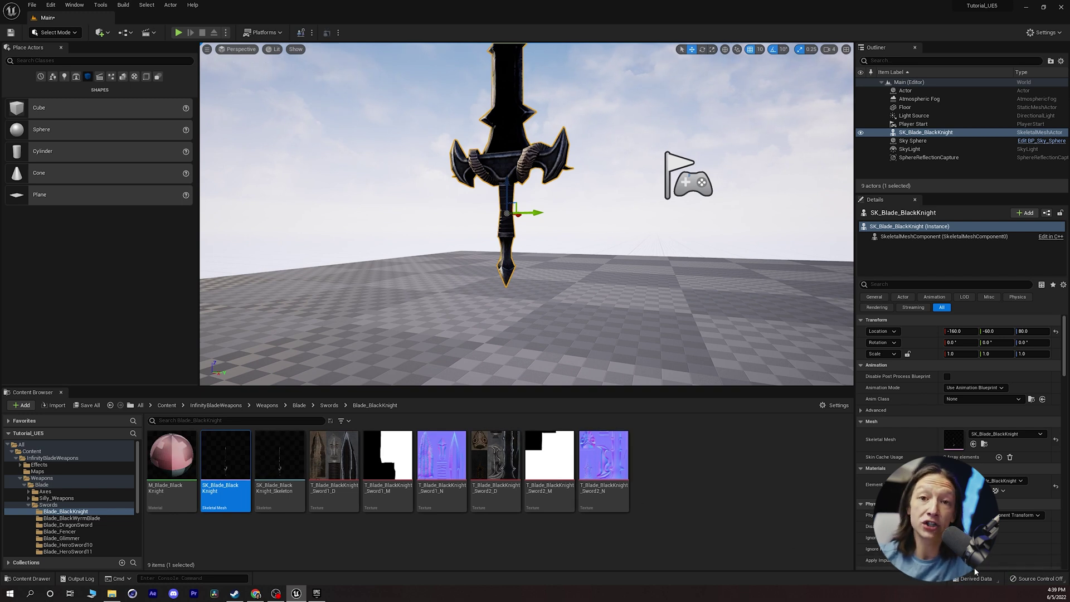
{"action": "mouse_move", "coordinate": [490, 210]}
{"action": "right_mouse_down"}
{"action": "mouse_move", "coordinate": [492, 246]}
{"action": "mouse_move", "coordinate": [481, 233]}
{"action": "mouse_move", "coordinate": [512, 231]}
{"action": "mouse_move", "coordinate": [489, 204]}
{"action": "right_mouse_up"}
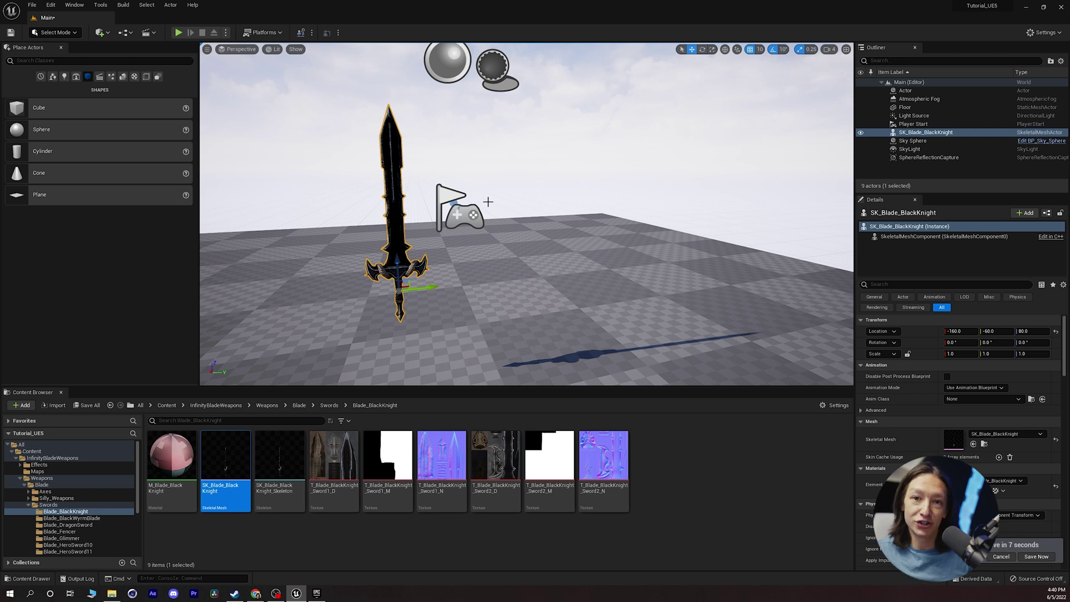
Switch back to the Epic Games Launcher and scroll the Vault to Hack And Slash FX
{"action": "left_click", "coordinate": [317, 593]}
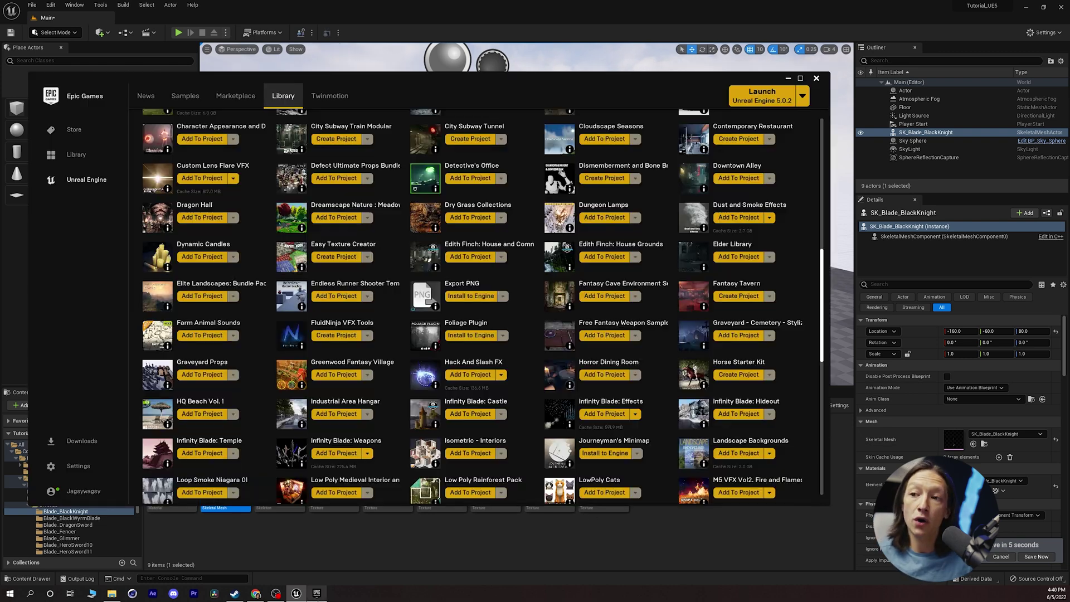
{"action": "scroll", "coordinate": [245, 256], "scroll_direction": "up", "scroll_amount": 3}
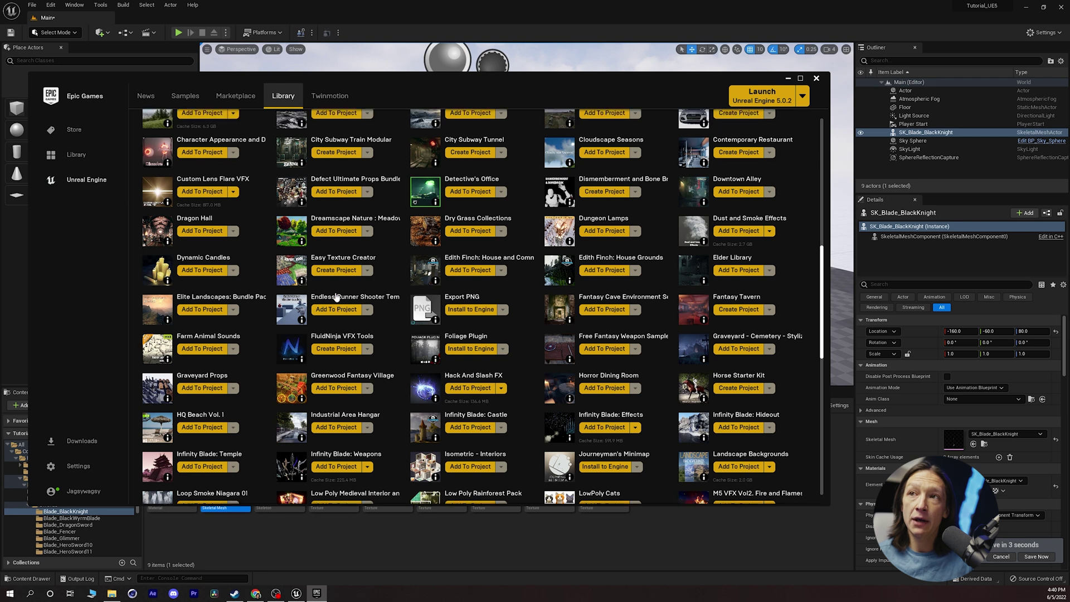
{"action": "scroll", "coordinate": [251, 329], "scroll_direction": "down", "scroll_amount": 2}
{"action": "scroll", "coordinate": [252, 332], "scroll_direction": "down", "scroll_amount": 2}
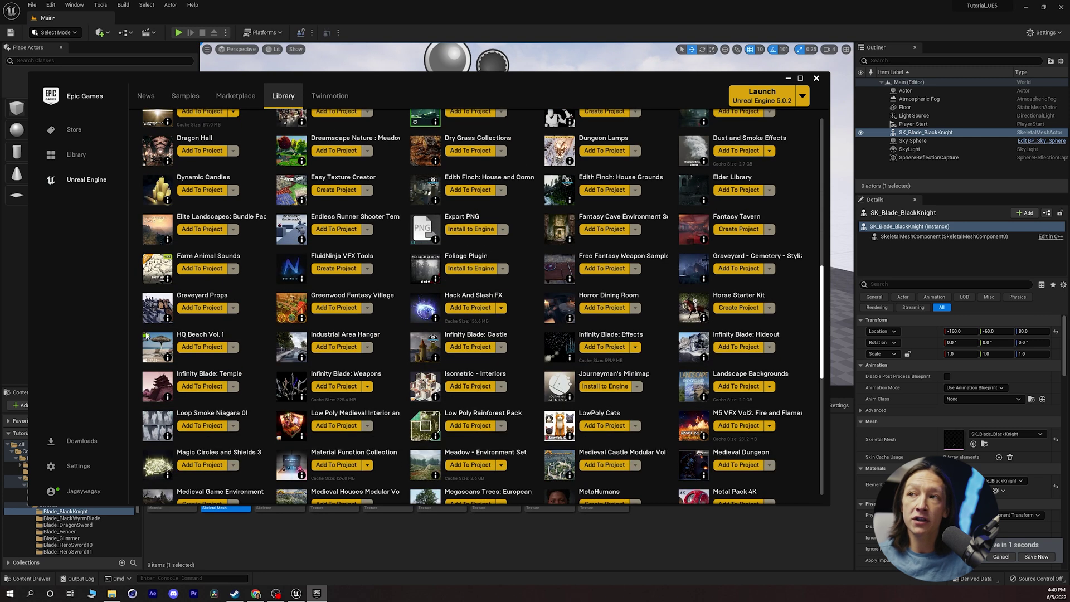
Add the Hack And Slash FX pack to the AssetDump project
{"action": "left_click", "coordinate": [471, 308]}
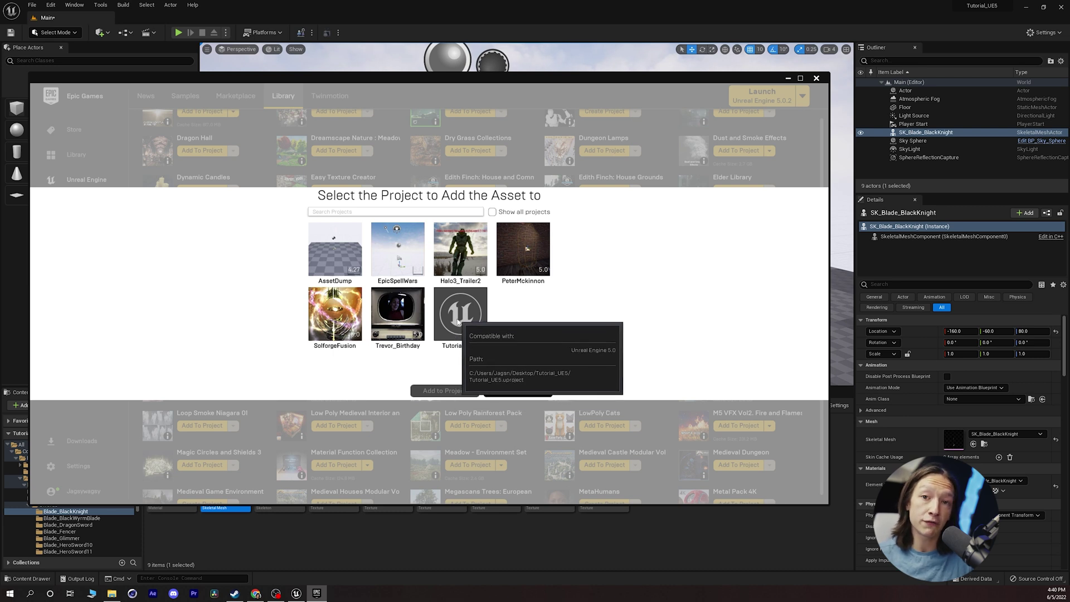
{"action": "left_click", "coordinate": [342, 254]}
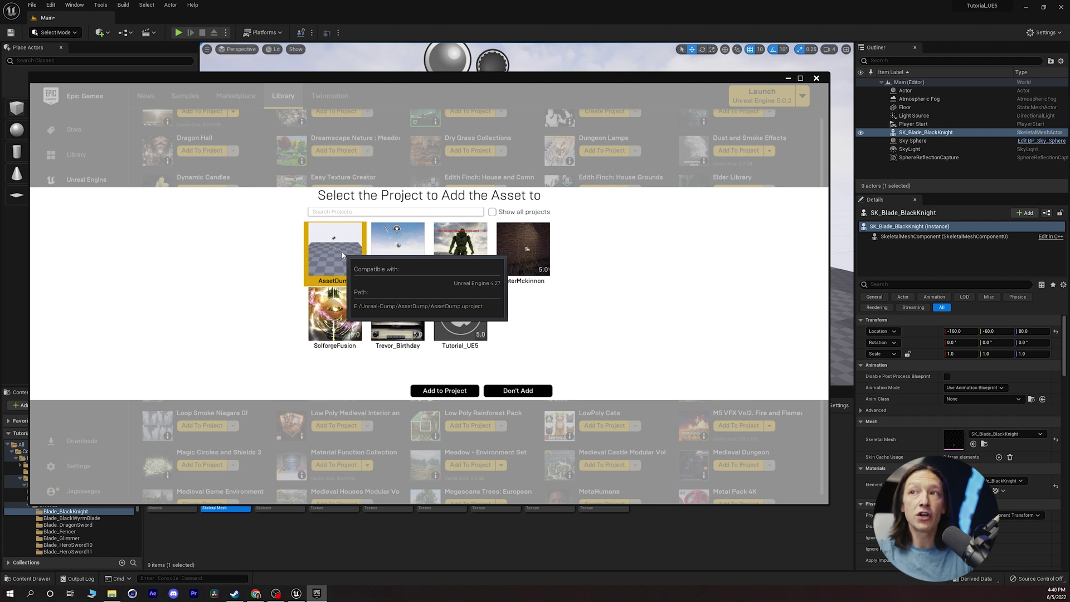
{"action": "mouse_move", "coordinate": [327, 255]}
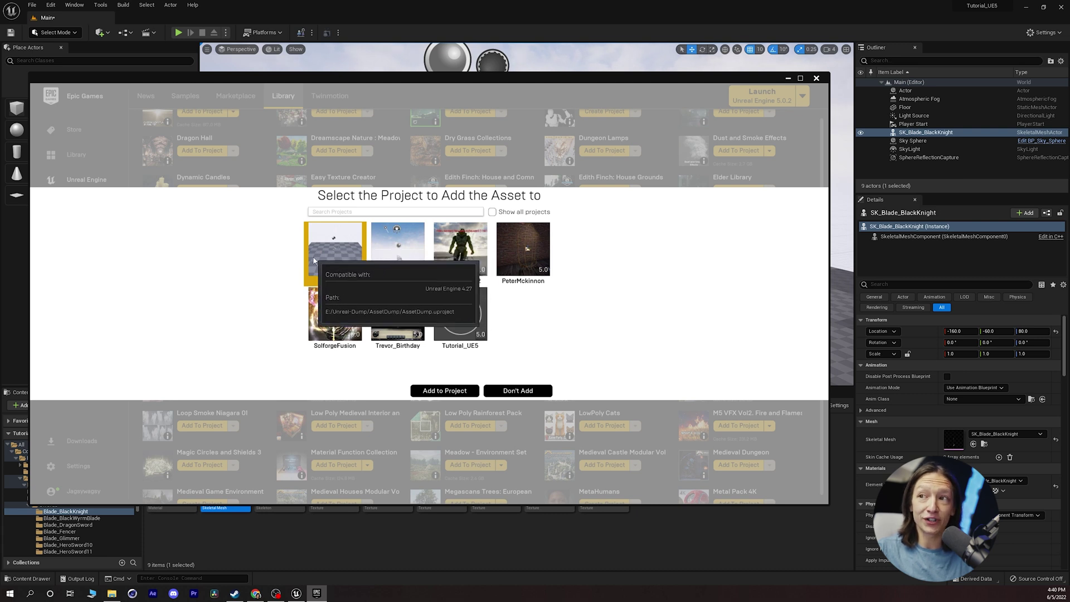
{"action": "left_click", "coordinate": [446, 391]}
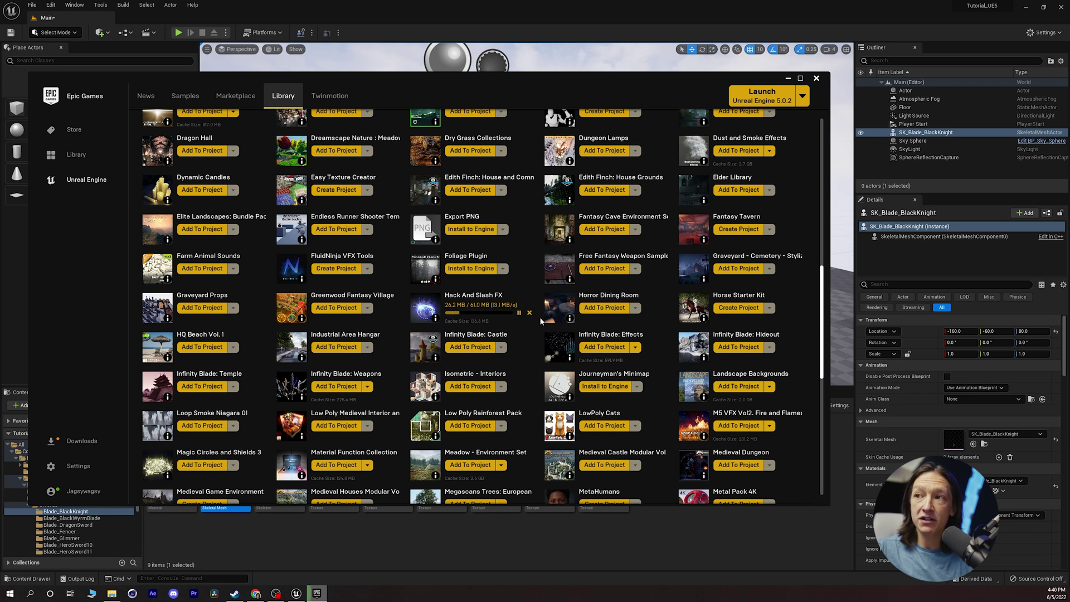
Scroll the Library back up to Engine Versions and My Projects
{"action": "left_click_drag", "start_coordinate": [822, 317], "coordinate": [812, 168]}
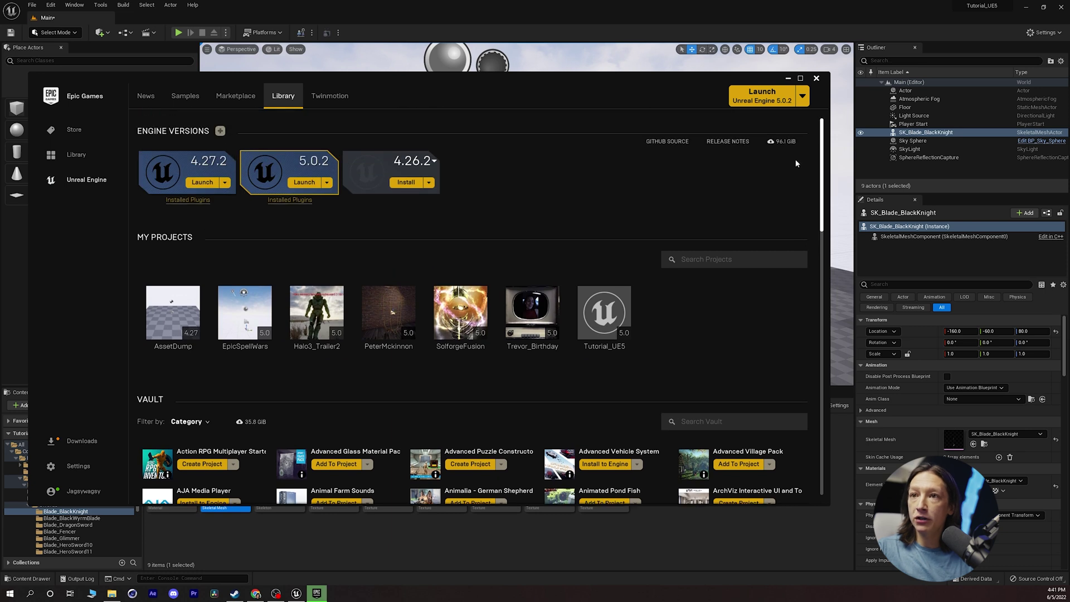
Show AssetDump on disk, take Hack_And_Slash_FX from its Content folder, and minimize Explorer
{"action": "right_click", "coordinate": [177, 304]}
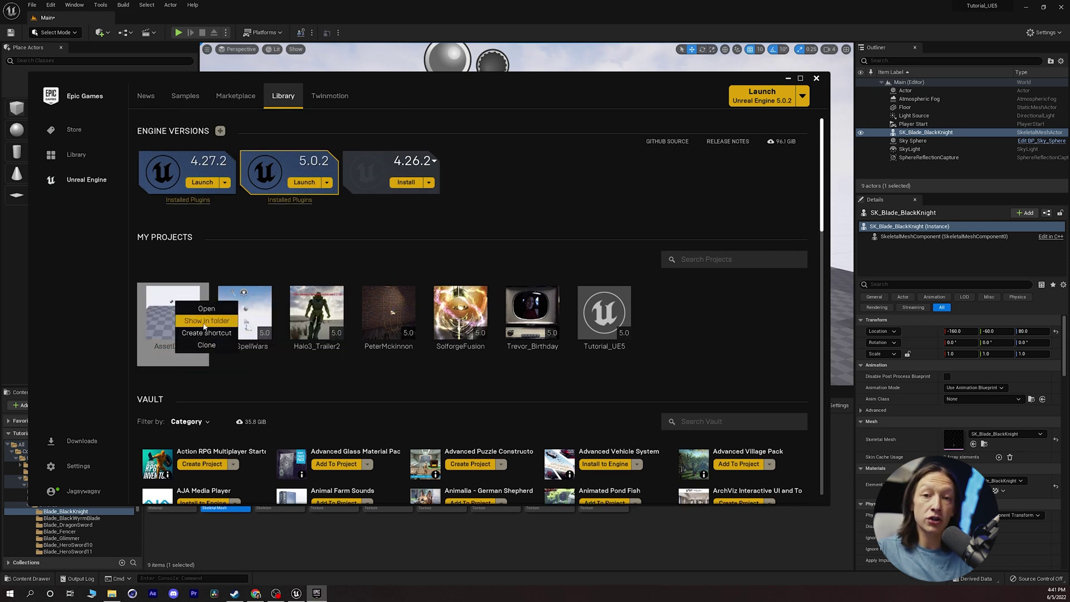
{"action": "left_click", "coordinate": [206, 321]}
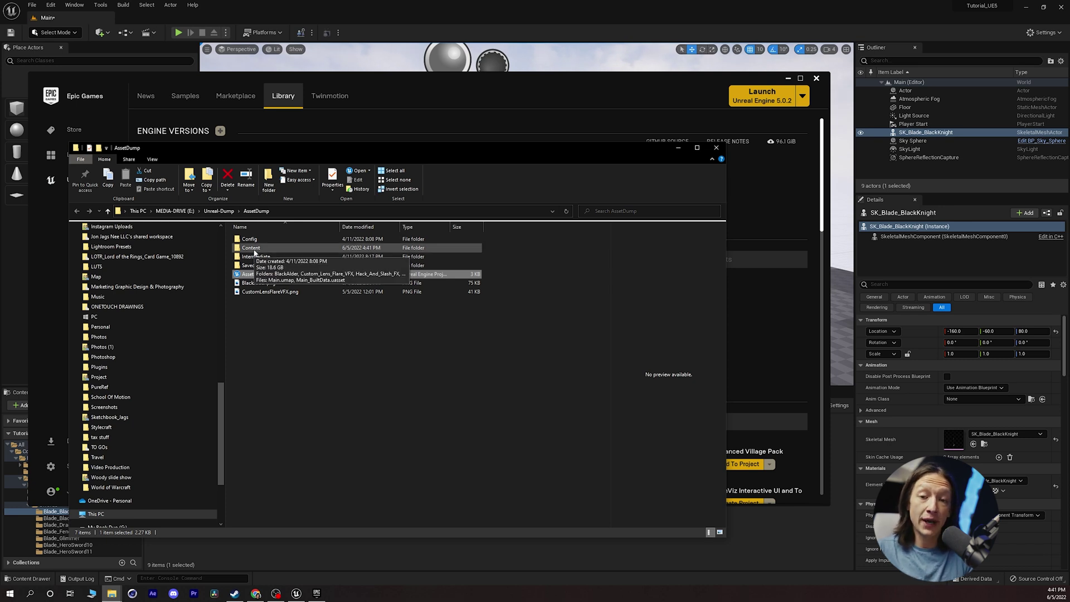
{"action": "double_click", "coordinate": [251, 248]}
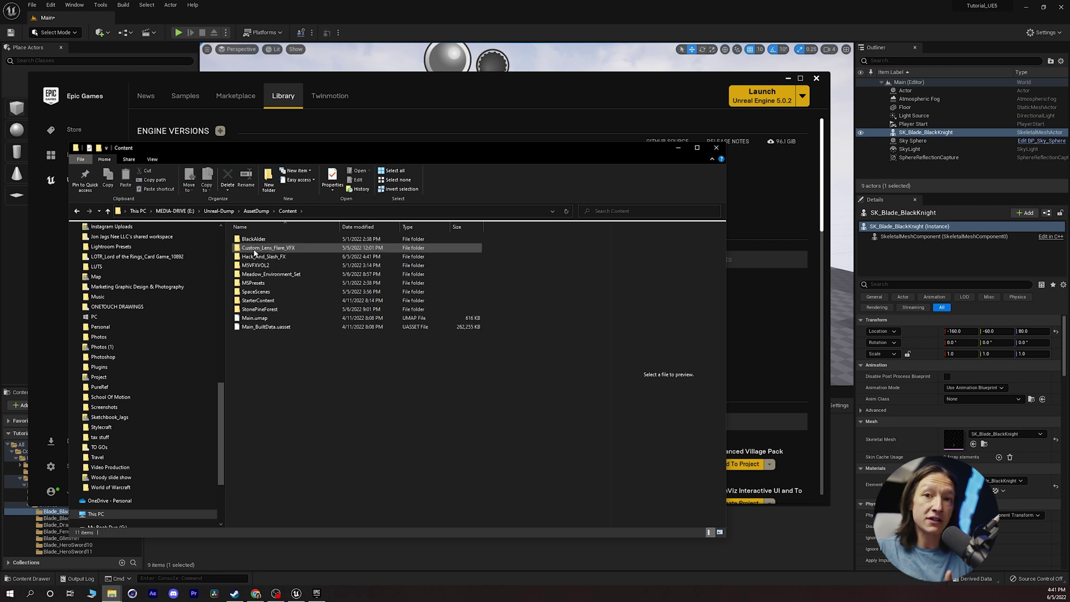
{"action": "left_click", "coordinate": [253, 257]}
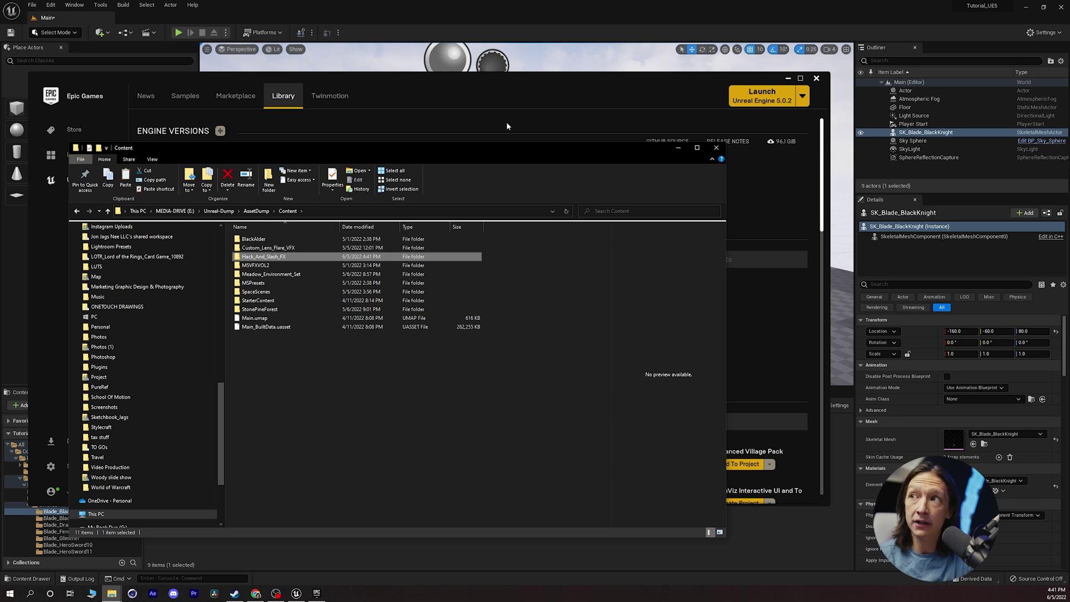
{"action": "key", "text": "super+Down"}
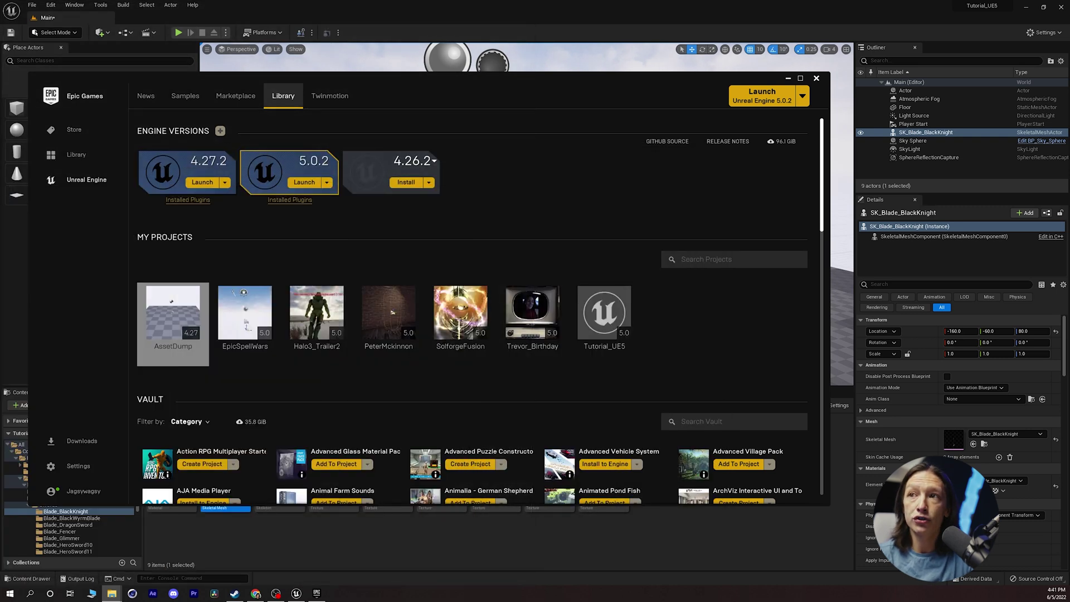
Show Tutorial_UE5 on disk and paste Hack_And_Slash_FX into its Content folder
{"action": "left_click", "coordinate": [604, 312]}
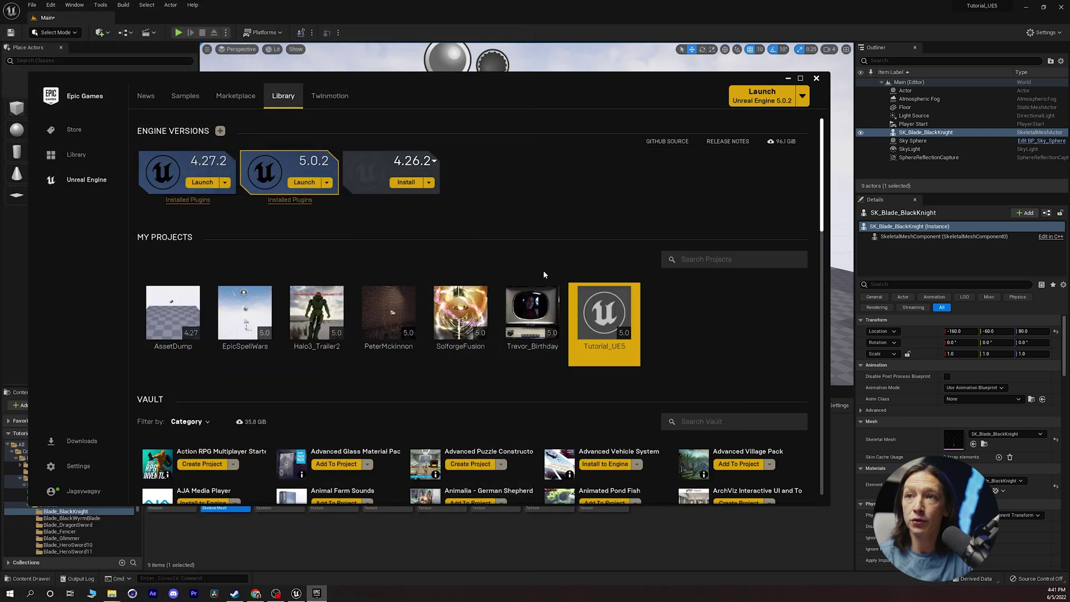
{"action": "right_click", "coordinate": [631, 321]}
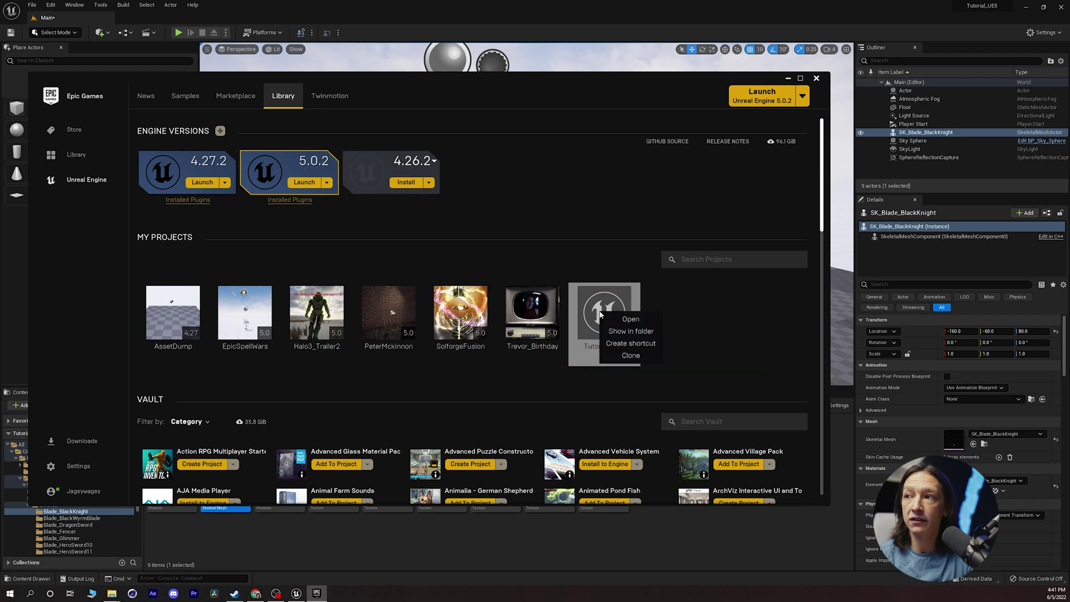
{"action": "left_click", "coordinate": [625, 332]}
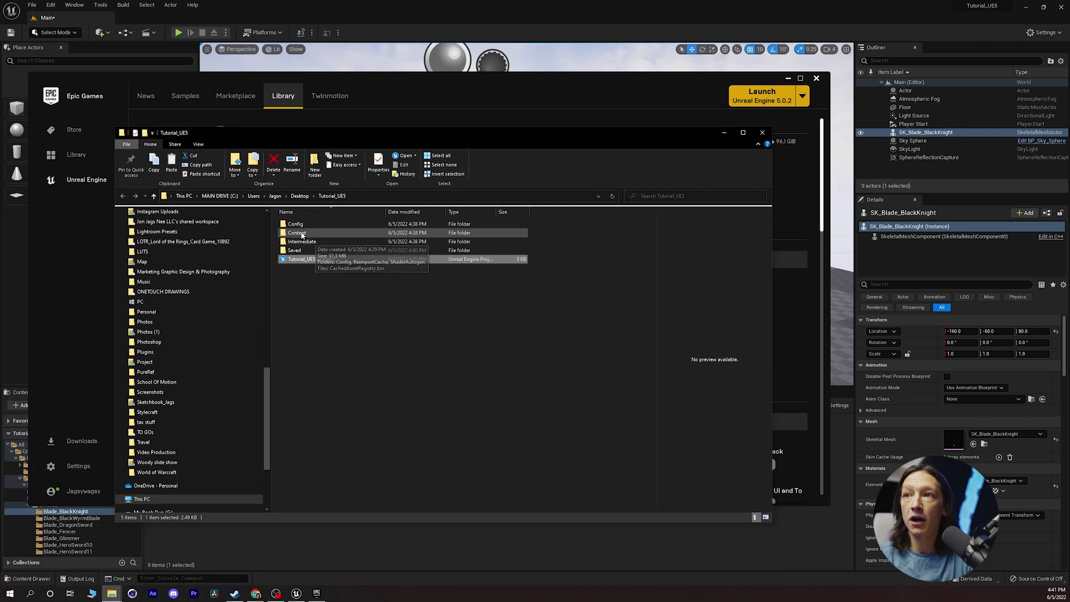
{"action": "double_click", "coordinate": [298, 233]}
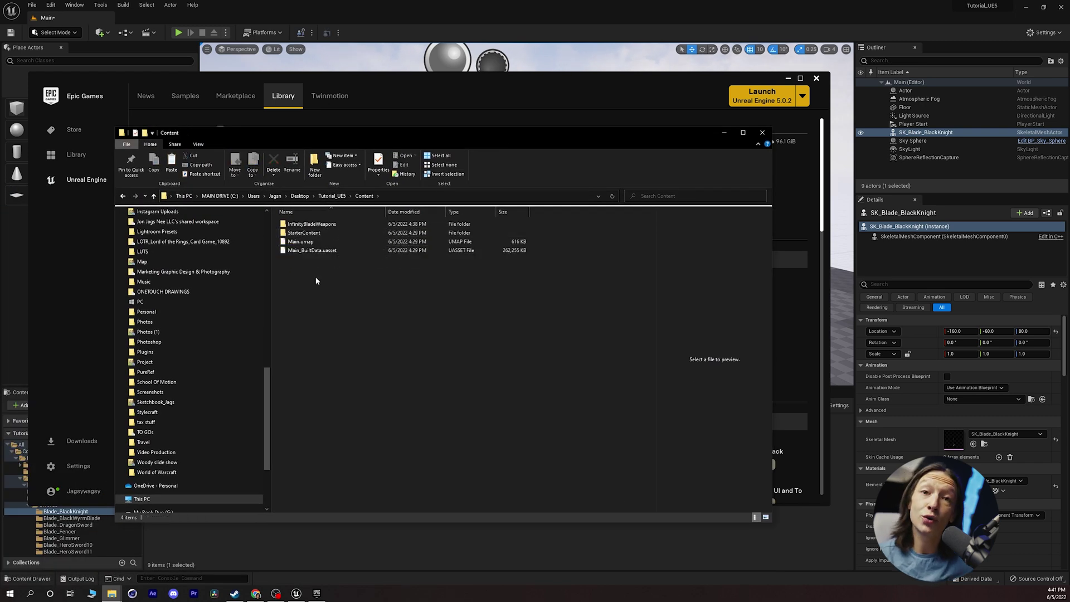
{"action": "key", "text": "ctrl+v"}
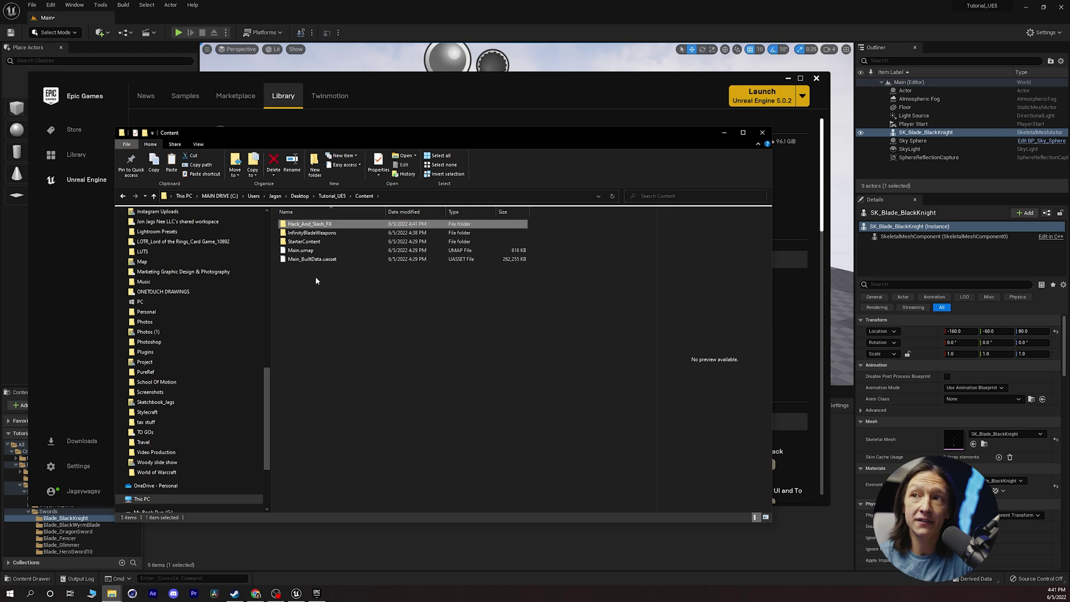
Drag NS_Claws from Hack_And_Slash_FX > VFX_Niagara > Slashes into the level beside the sword
{"action": "left_click", "coordinate": [347, 543]}
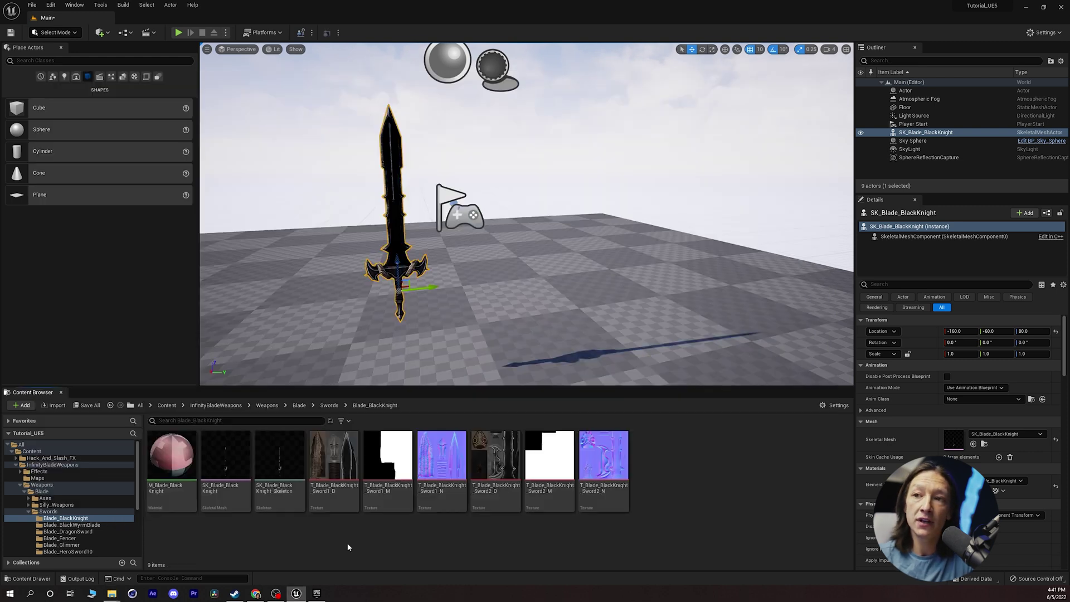
{"action": "left_click", "coordinate": [167, 406]}
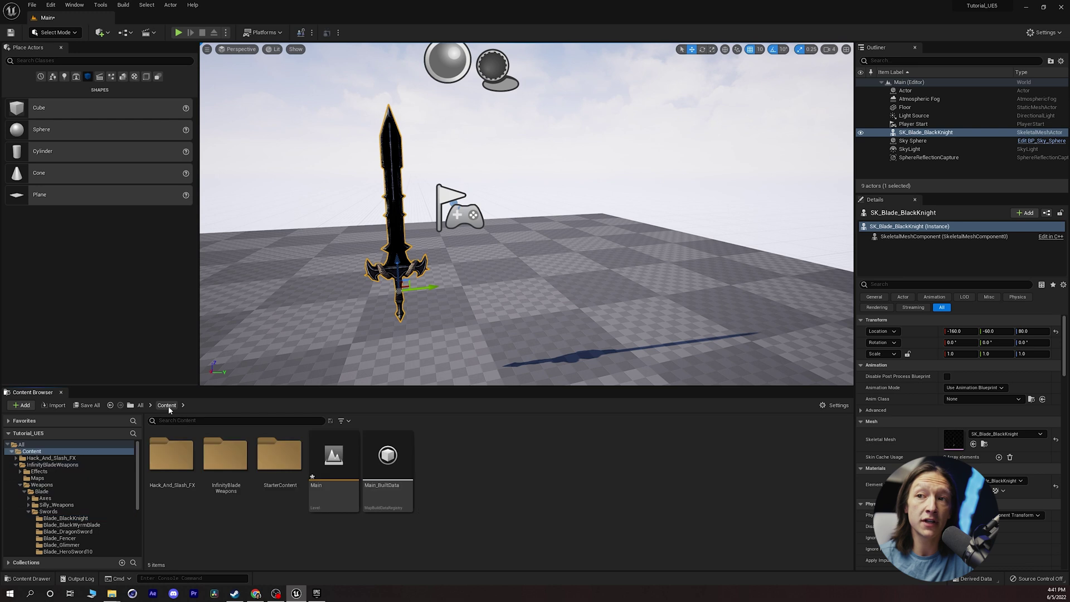
{"action": "double_click", "coordinate": [181, 462]}
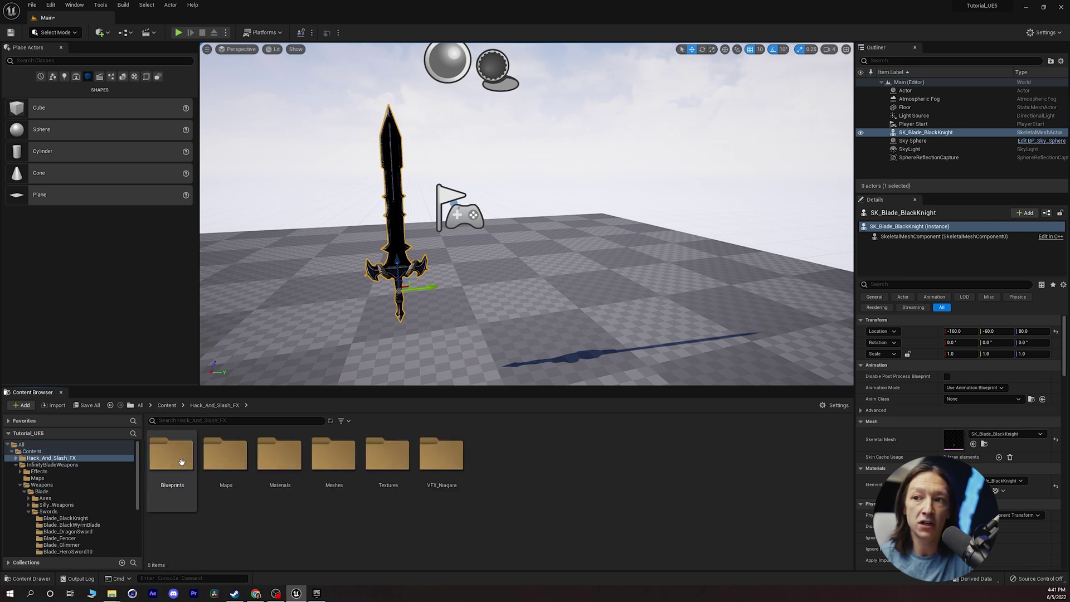
{"action": "double_click", "coordinate": [430, 467]}
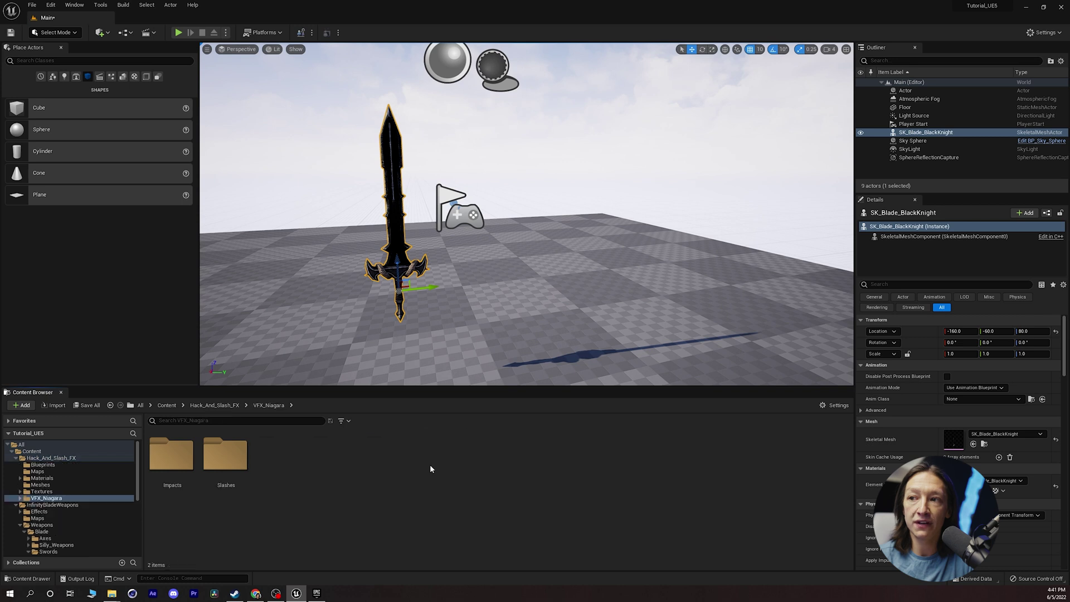
{"action": "double_click", "coordinate": [233, 460]}
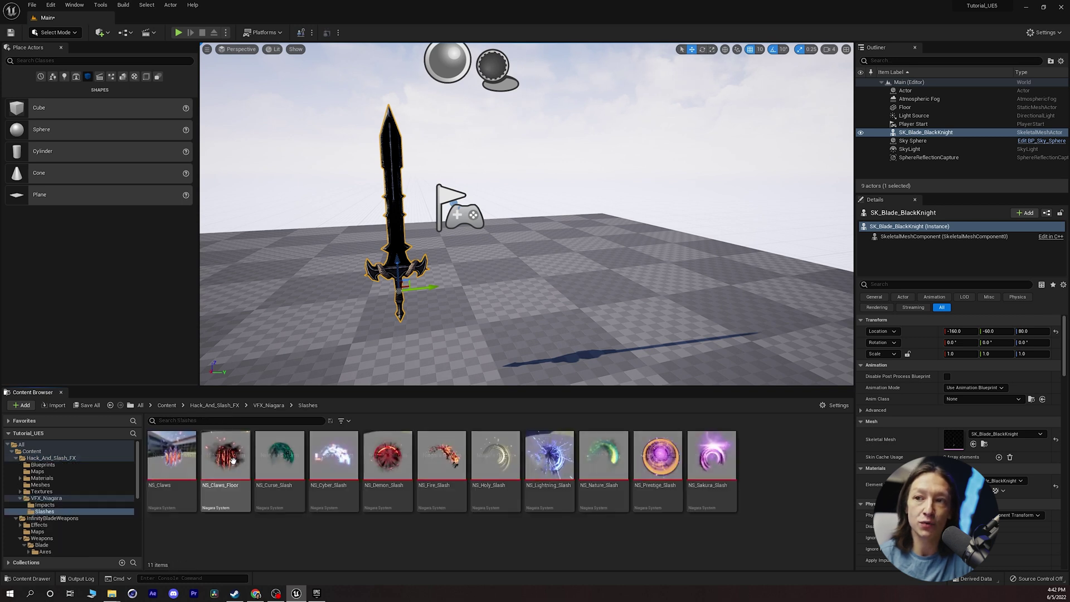
{"action": "left_click", "coordinate": [172, 457]}
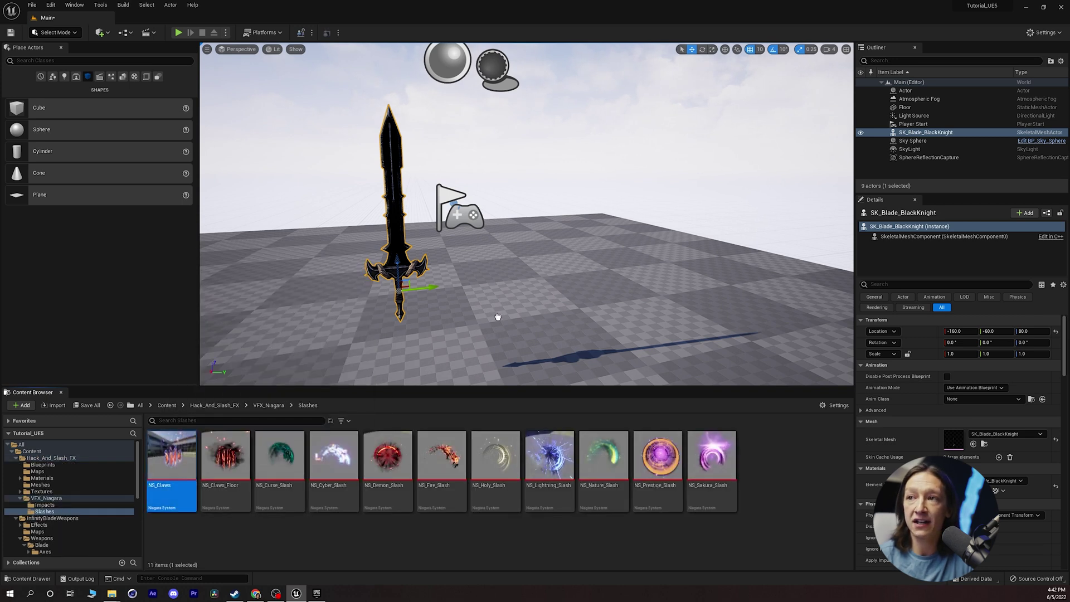
{"action": "left_click_drag", "start_coordinate": [498, 317], "coordinate": [534, 271]}
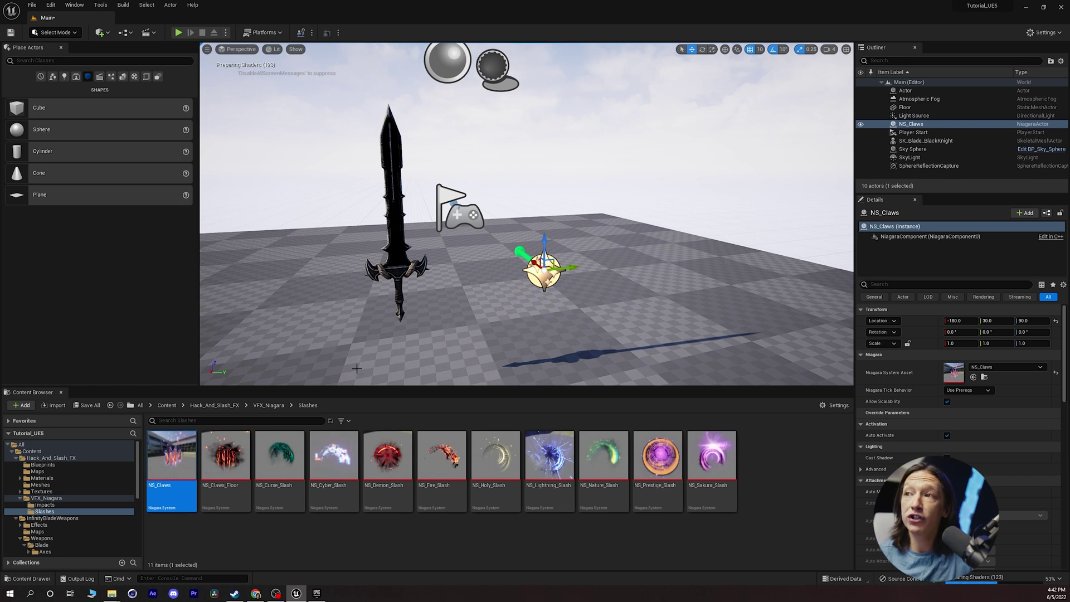
Move NS_Claws along Y to 0 and drag NS_Curse_Slash from the Content Browser into the level
{"action": "left_click_drag", "start_coordinate": [568, 268], "coordinate": [525, 277]}
{"action": "left_click", "coordinate": [280, 456]}
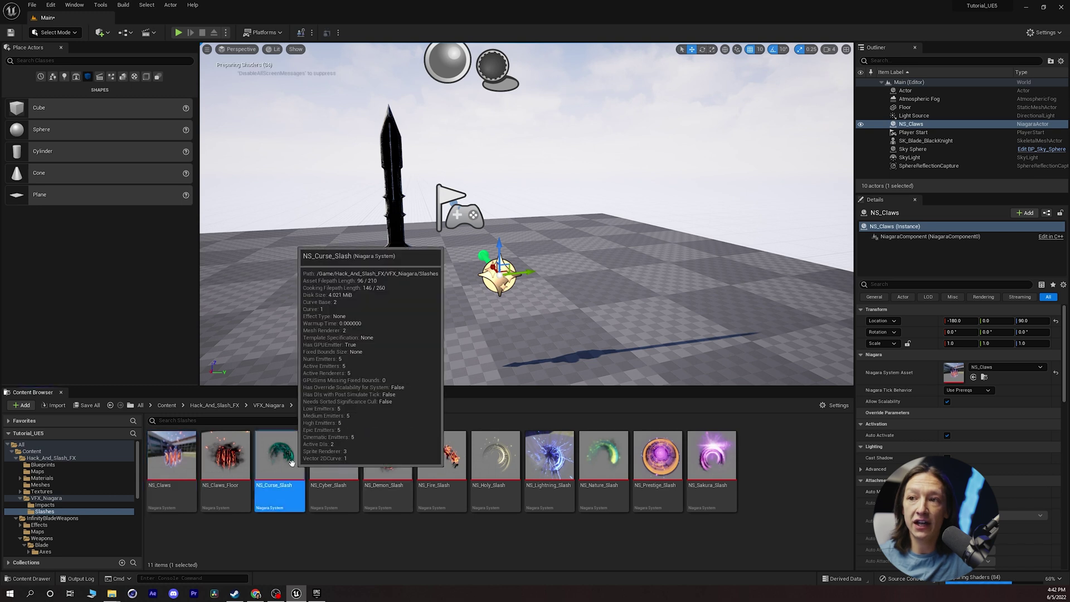
{"action": "left_click_drag", "start_coordinate": [281, 454], "coordinate": [473, 308]}
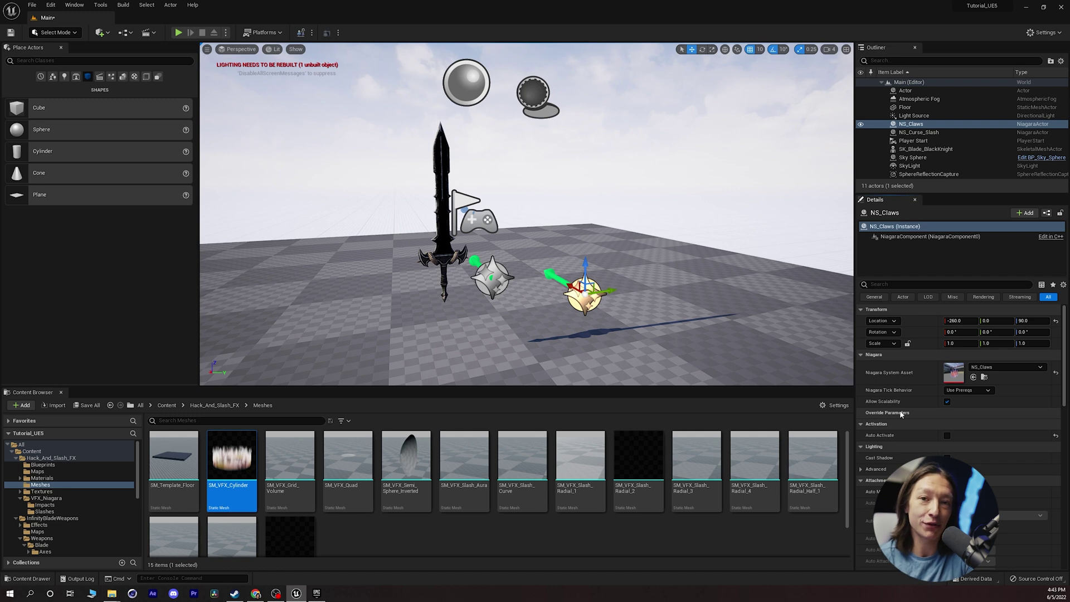
{"action": "left_click", "coordinate": [214, 405]}
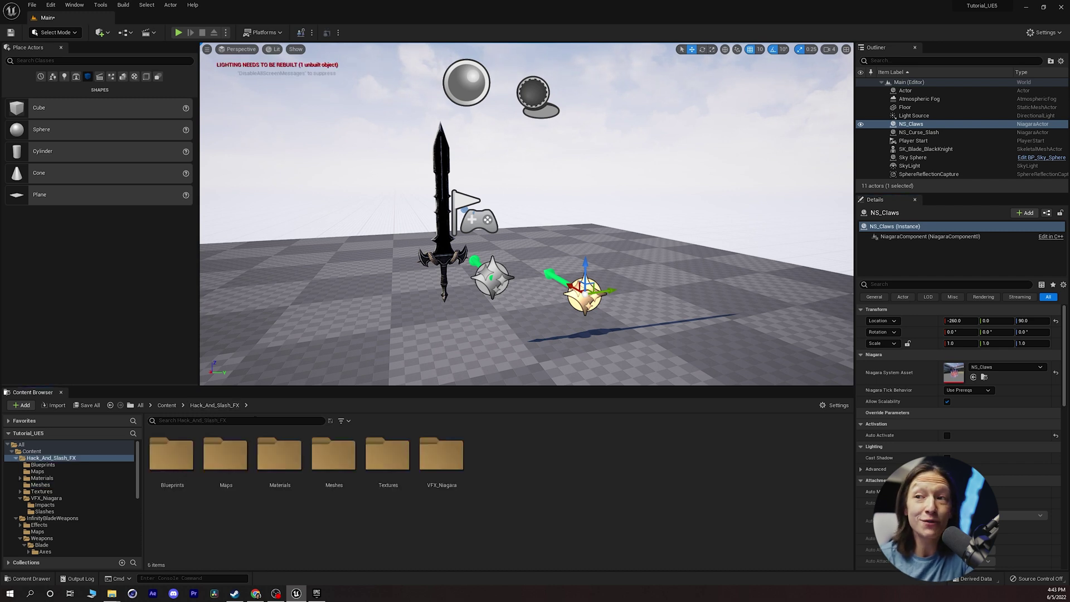
Shift NS_Claws to -260, -20, 90 and leave its Auto Activate checkbox checked
{"action": "double_click", "coordinate": [451, 460]}
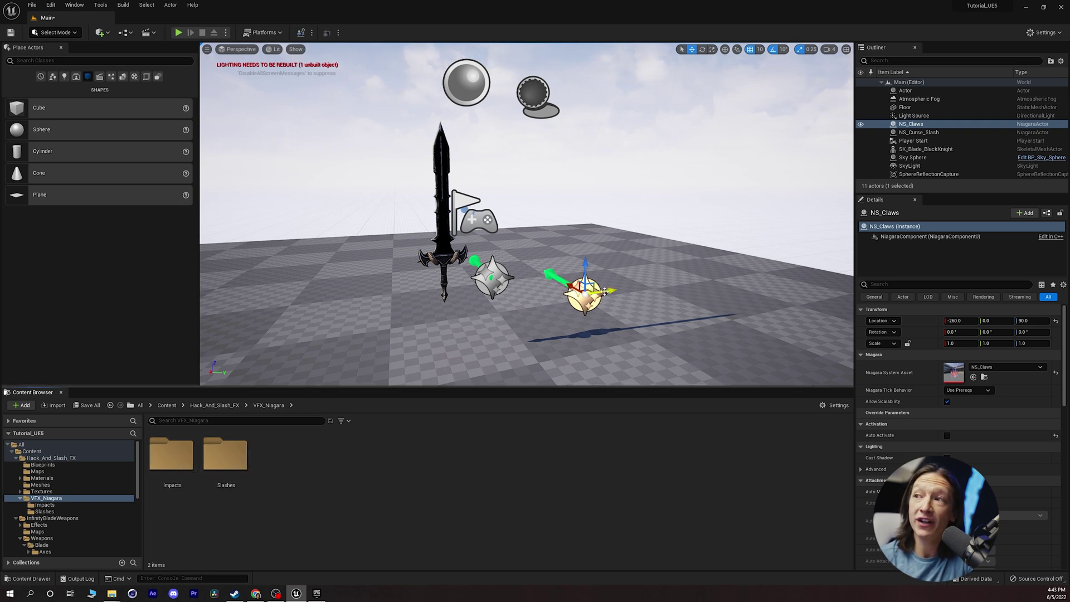
{"action": "left_click_drag", "start_coordinate": [605, 291], "coordinate": [572, 297]}
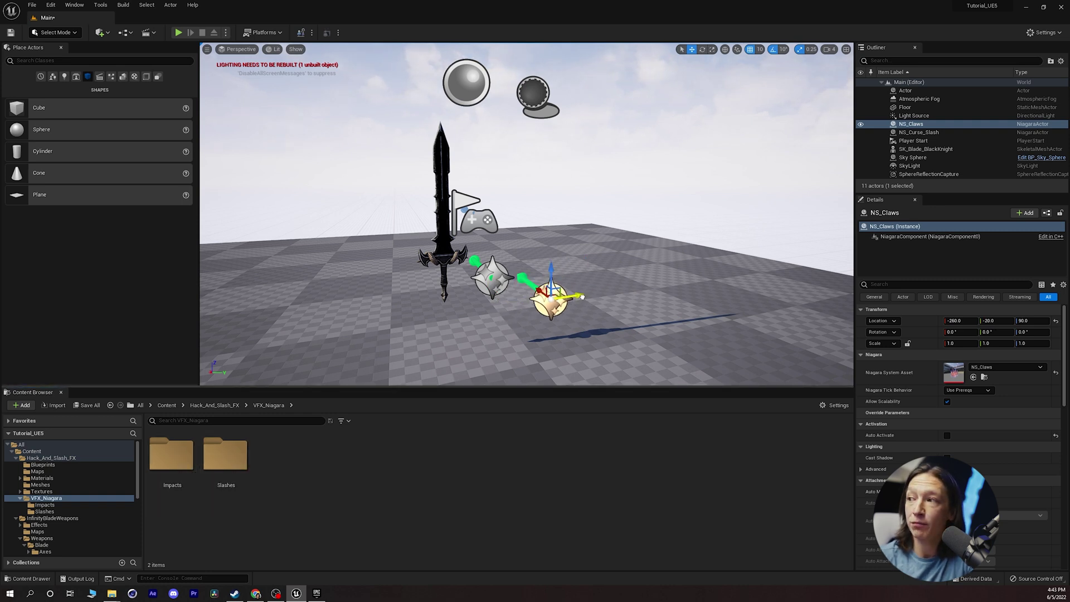
{"action": "left_click", "coordinate": [947, 436]}
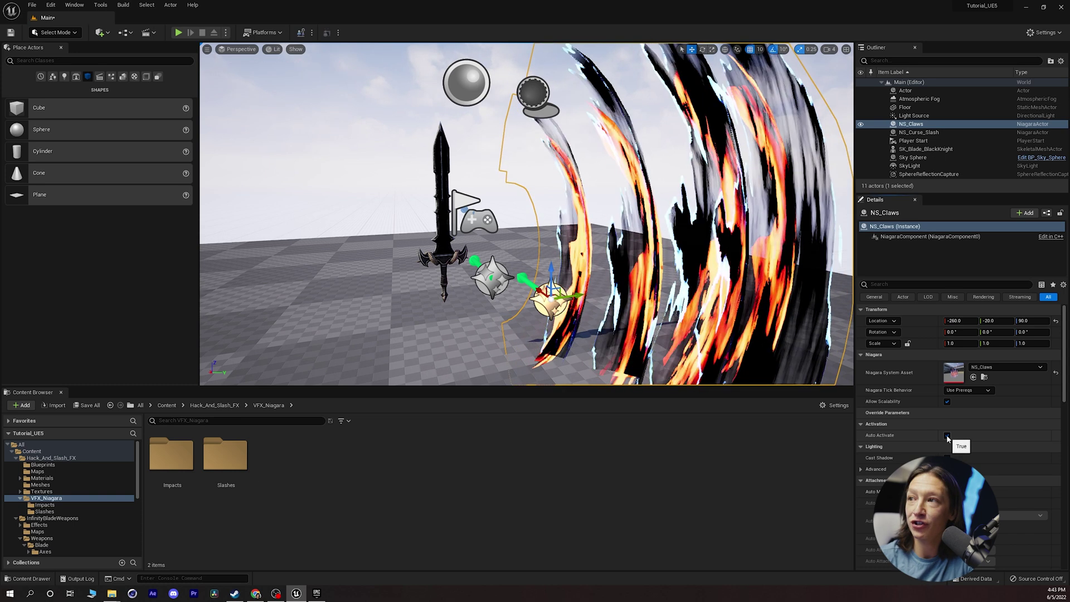
{"action": "left_click", "coordinate": [947, 436]}
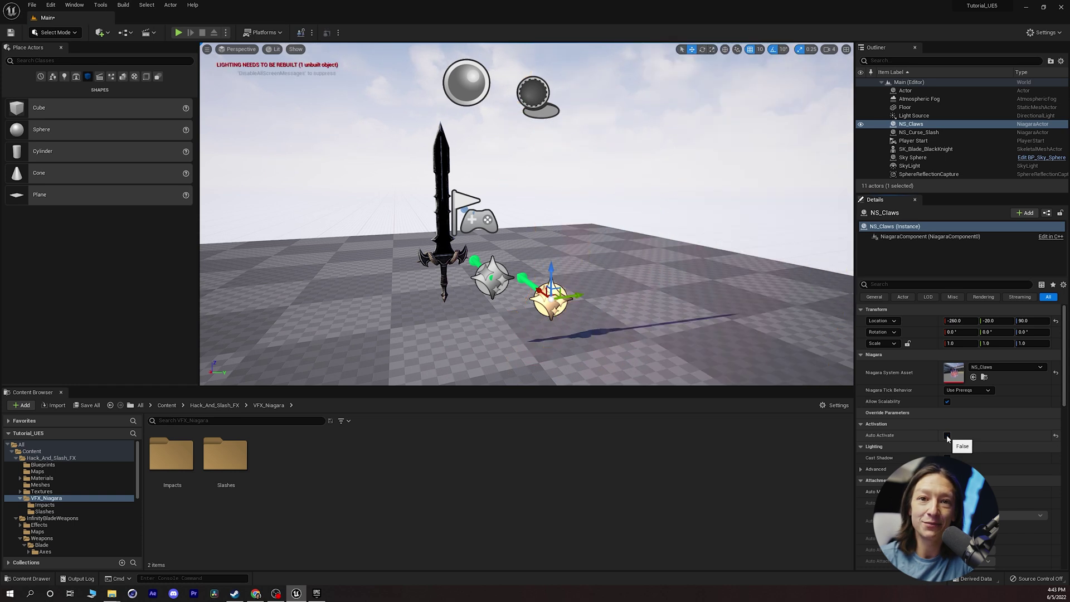
{"action": "left_click", "coordinate": [947, 436]}
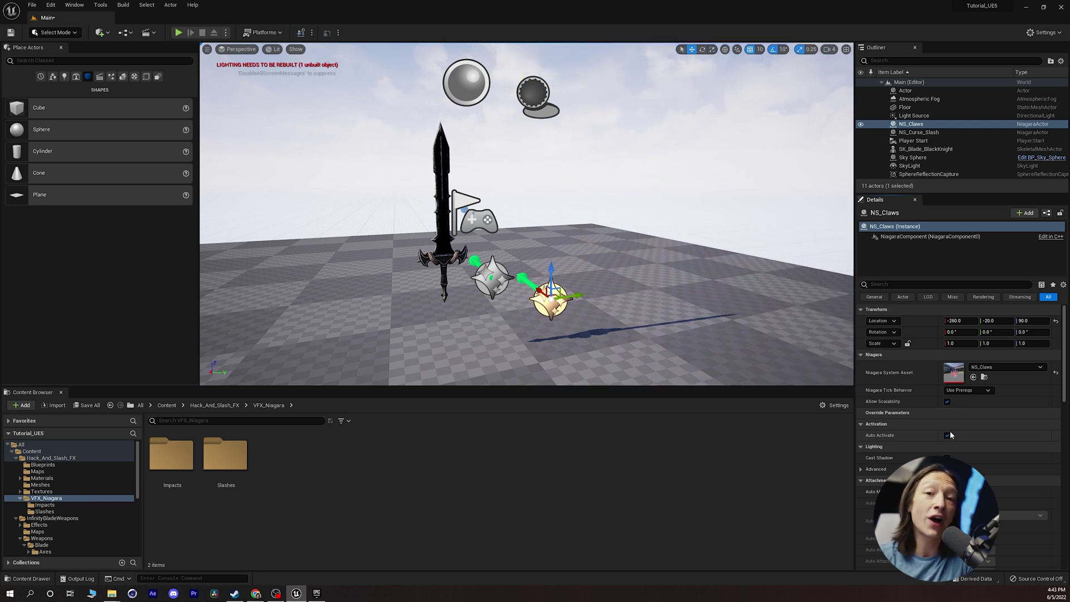
Switch to the Epic Games Launcher and scroll its Library down to the Vault
{"action": "left_click", "coordinate": [316, 594]}
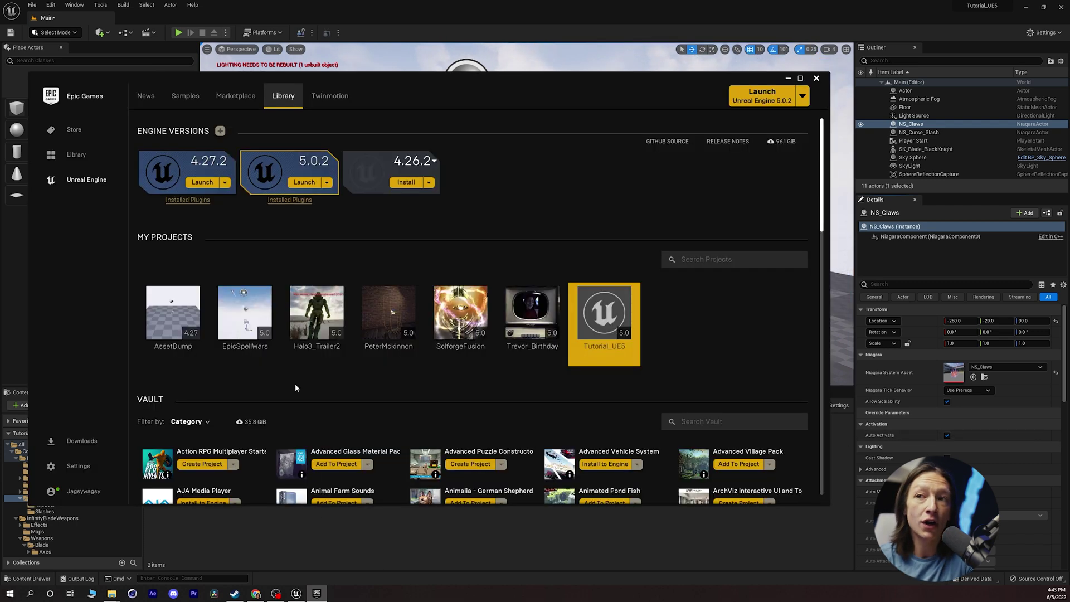
{"action": "scroll", "coordinate": [272, 346], "scroll_direction": "down", "scroll_amount": 5}
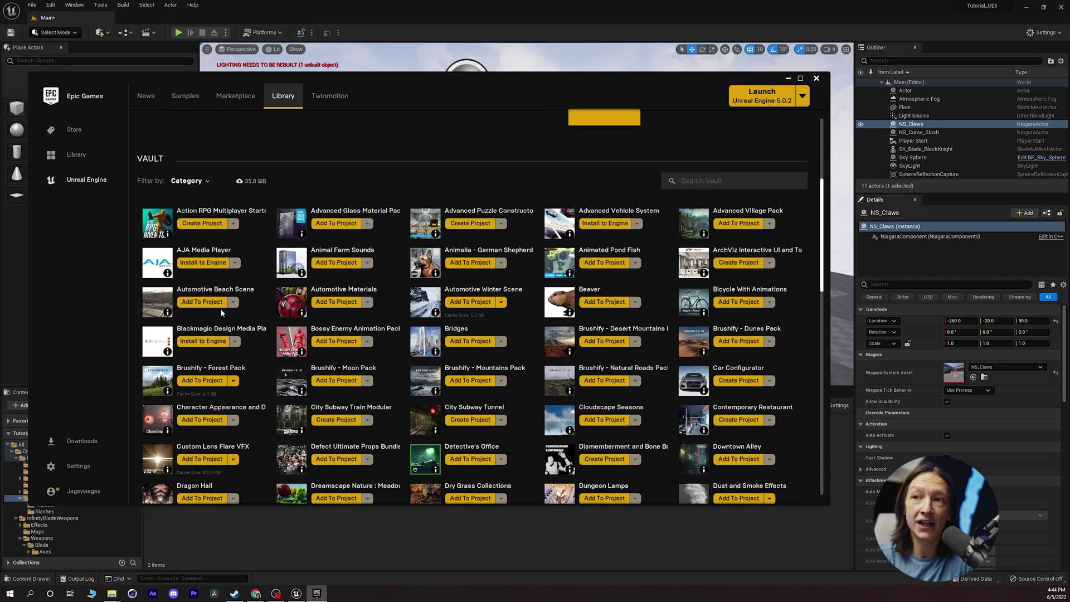